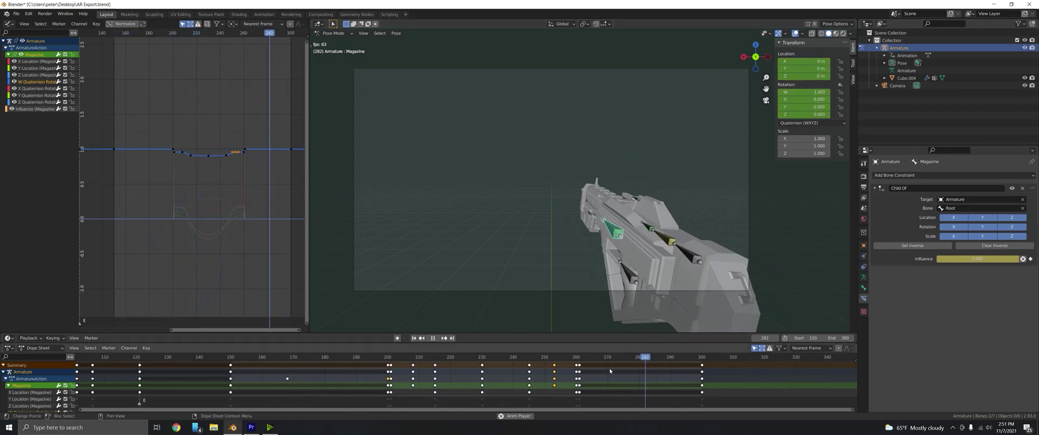
Step: Delete every bone's keyframes between frames 160 and 290 in the Dope Sheet
left_click_drag(268, 359, 312, 362)
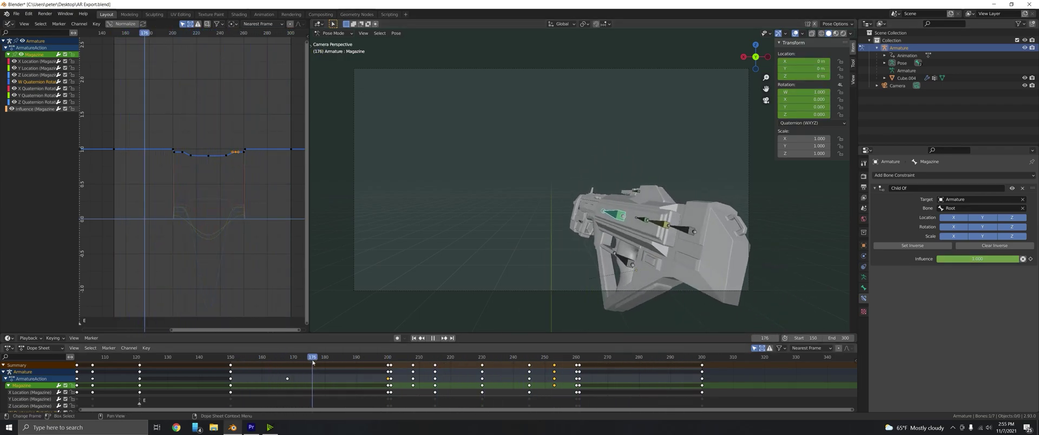
left_click(612, 384)
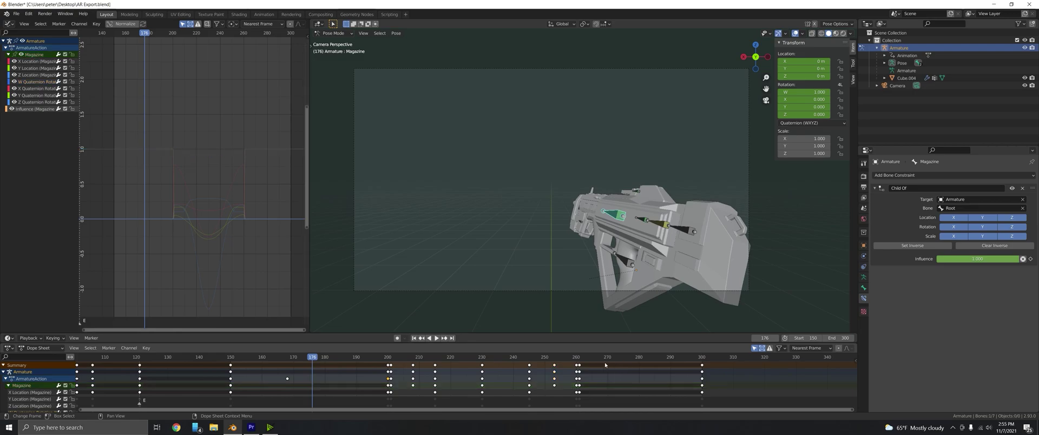
key("a")
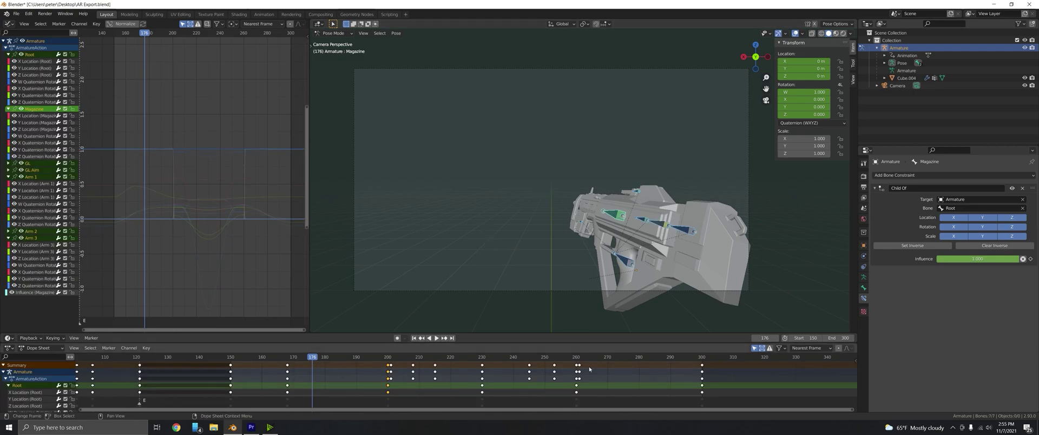
left_click_drag(590, 369, 279, 354)
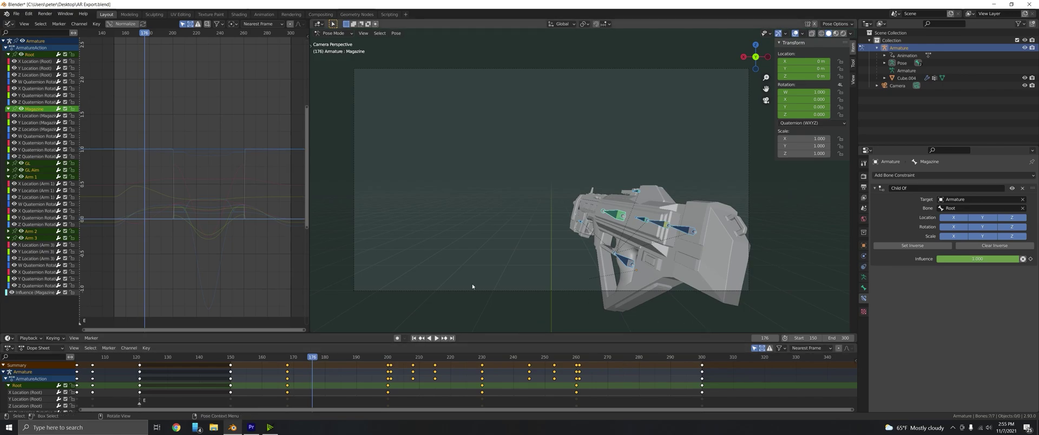
key("x")
left_click(439, 362)
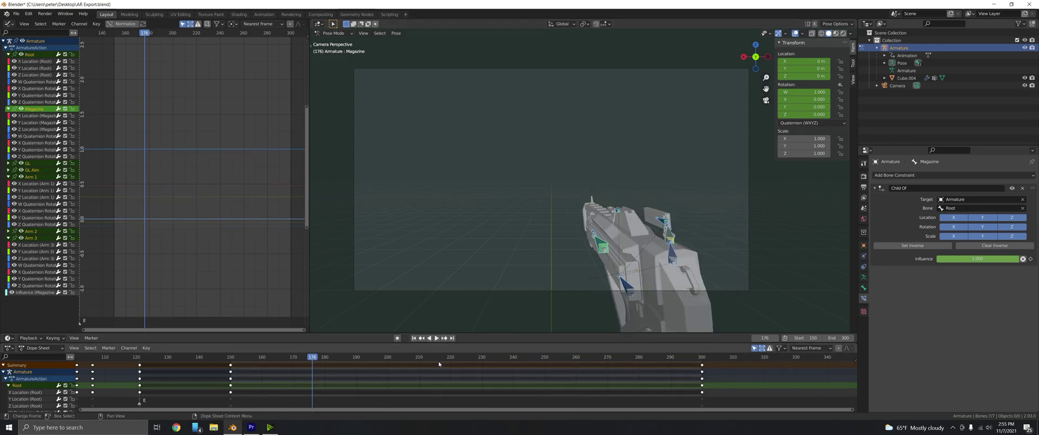
Step: Return to frame 150 and play through the remaining animation
left_click(415, 338)
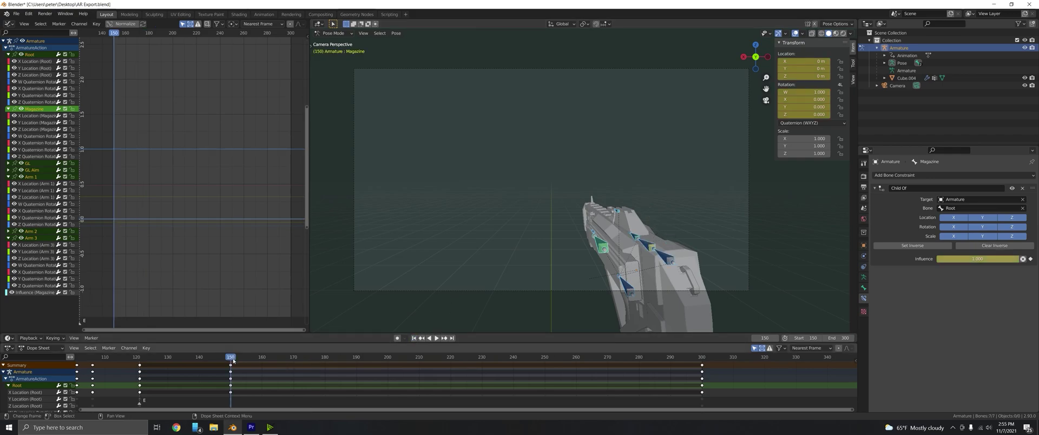
key("space")
mouse_move(232, 360)
left_mouse_down()
mouse_move(640, 373)
mouse_move(217, 346)
mouse_move(232, 347)
left_mouse_up()
Step: At frame 191, tilt the Root bone about -32° on global X and raise it along Z
left_click_drag(232, 348, 360, 370)
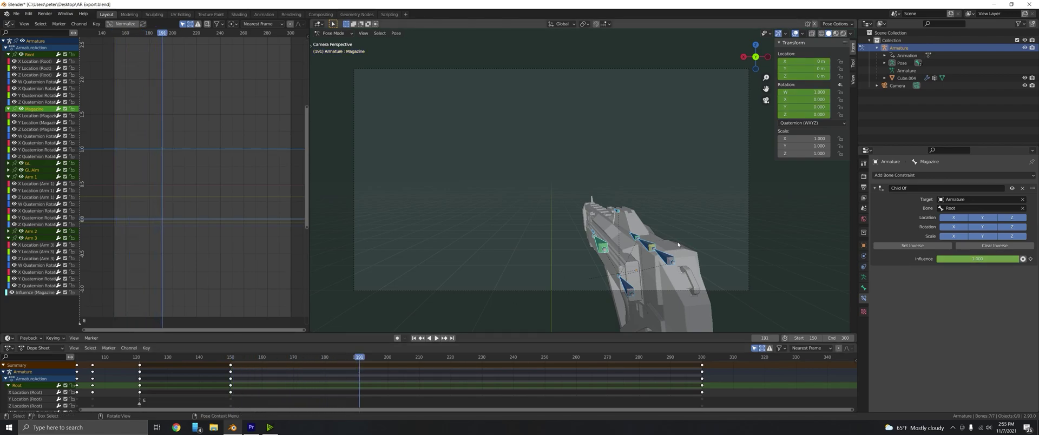
left_click(627, 291)
key("r")
key("x")
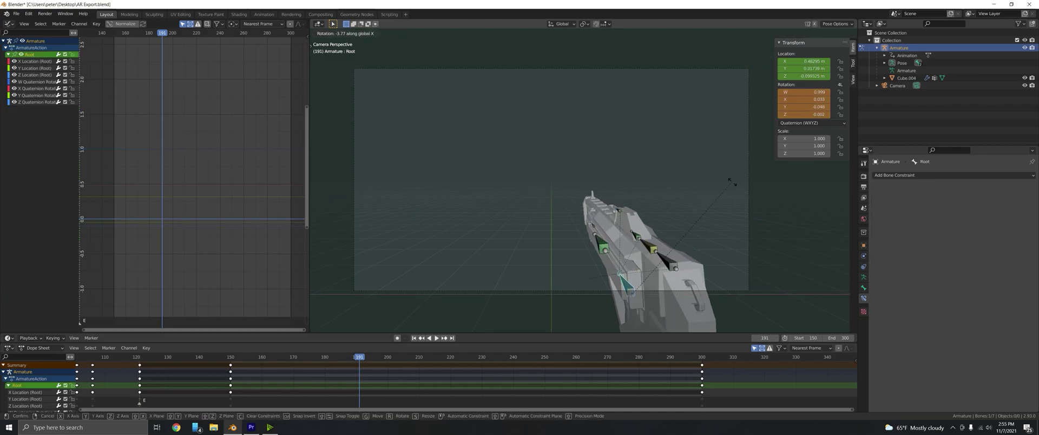
left_click(720, 266)
key("g")
key("z")
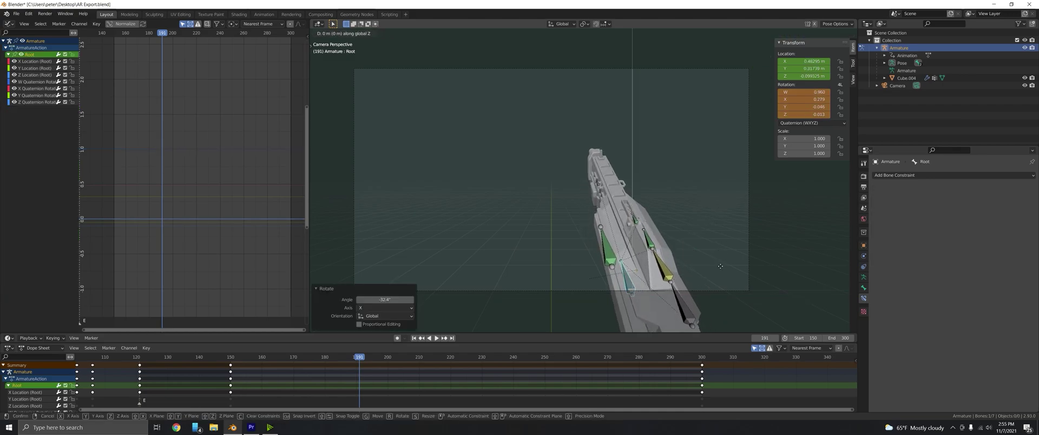
left_click(734, 205)
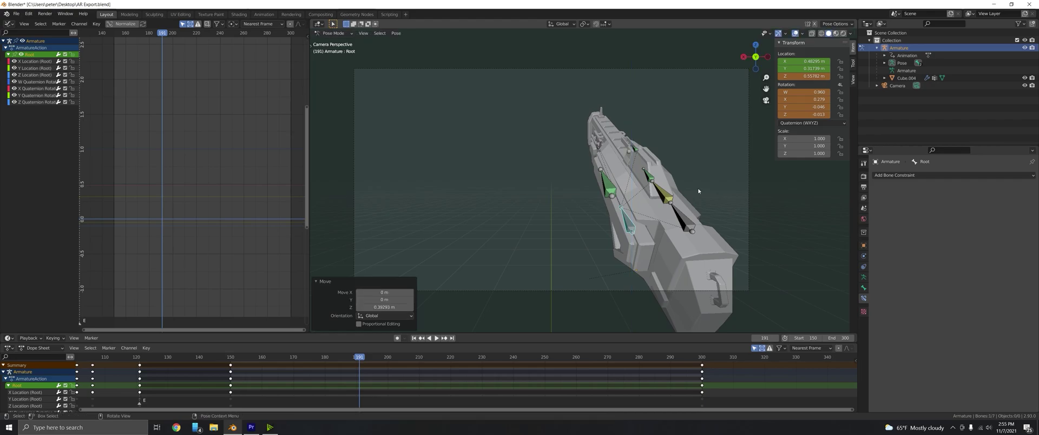
Step: Key the Root's location and rotation, and duplicate those keys to about frame 263
key("i")
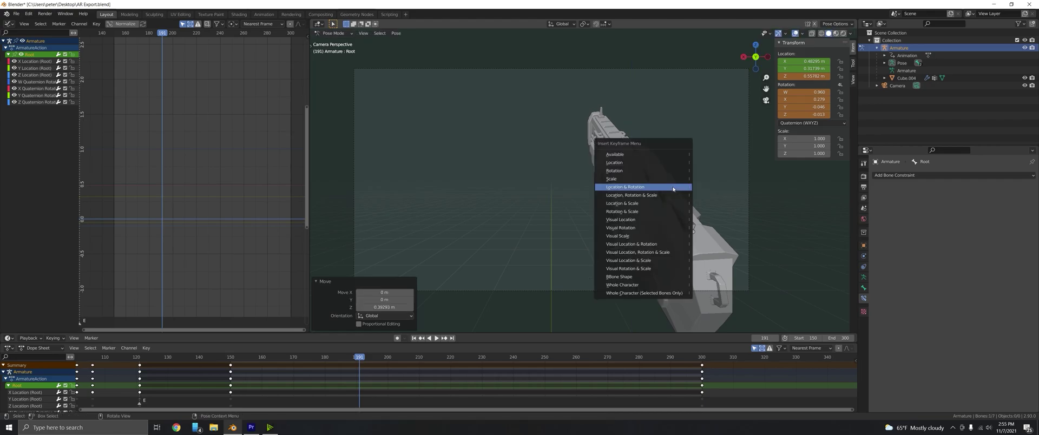
left_click(633, 187)
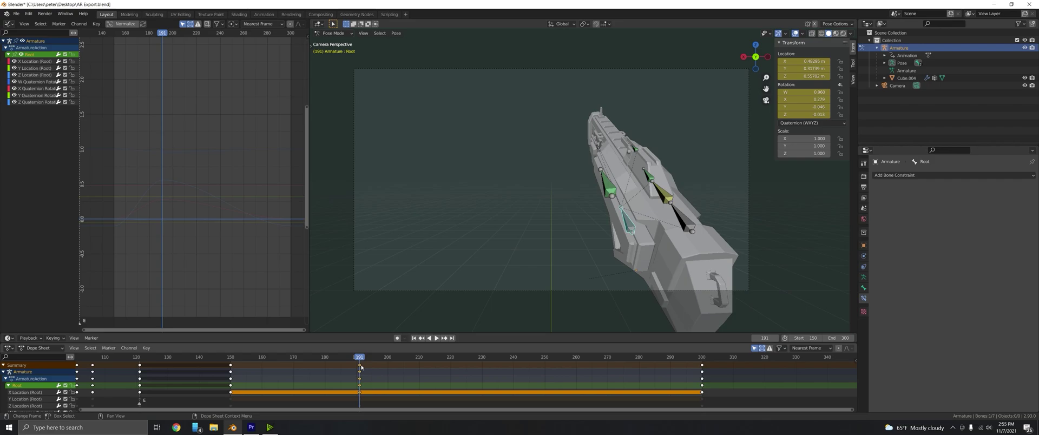
key("shift+d")
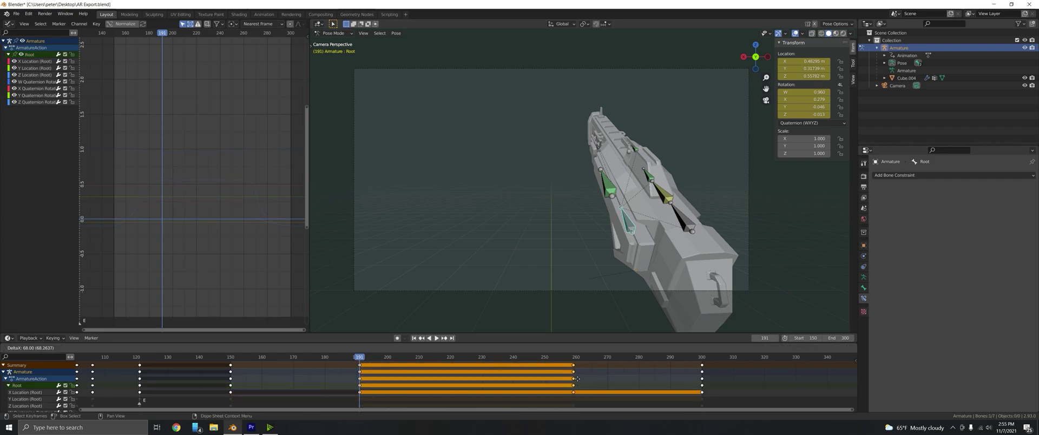
left_click(590, 379)
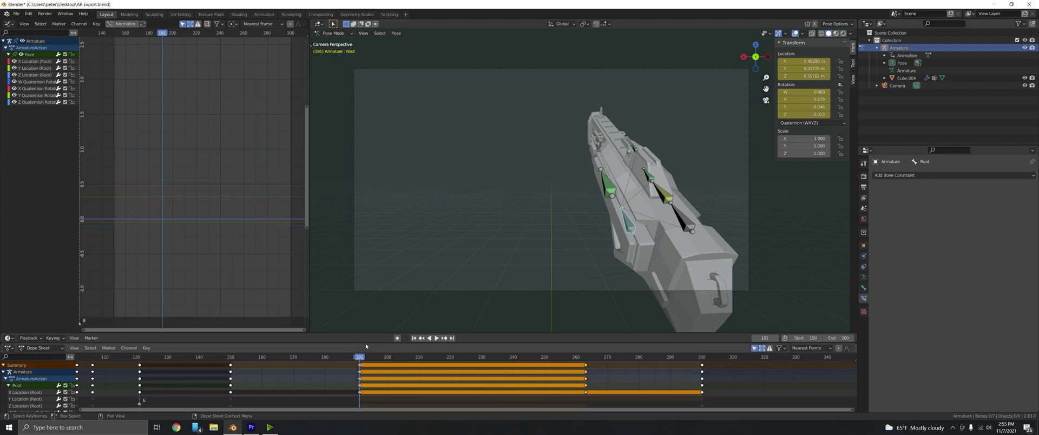
Step: Play the animation back from around frame 150 to review the Root pose
key("space")
left_click_drag(360, 358, 232, 335)
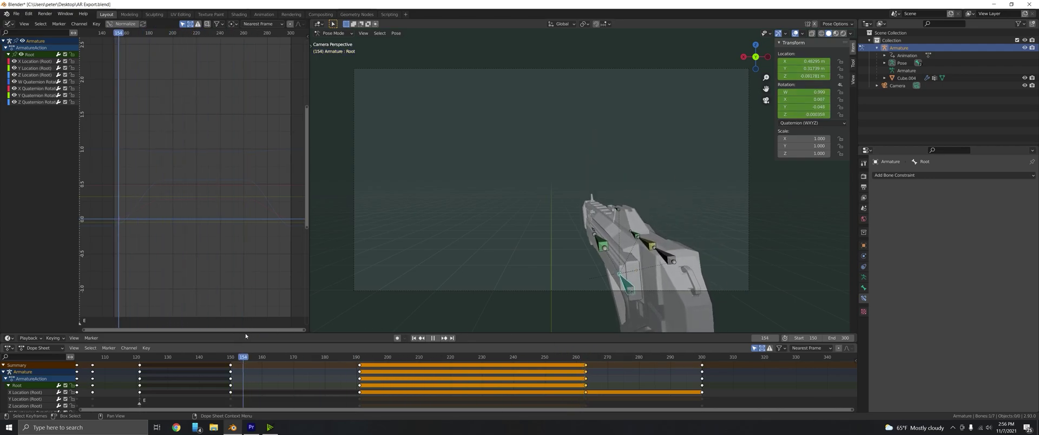
key("space")
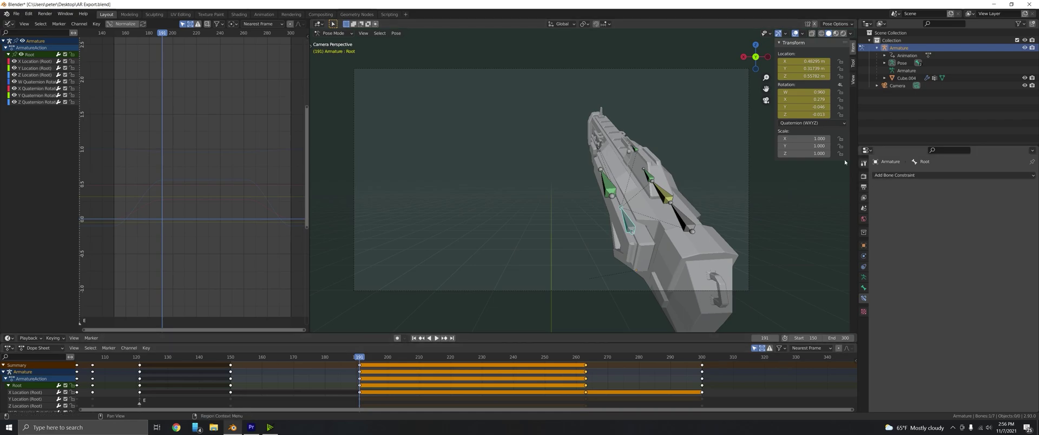
Step: Key the Magazine bone's Child Of influence at 1.000 on frames 191 and 263
left_click(644, 180)
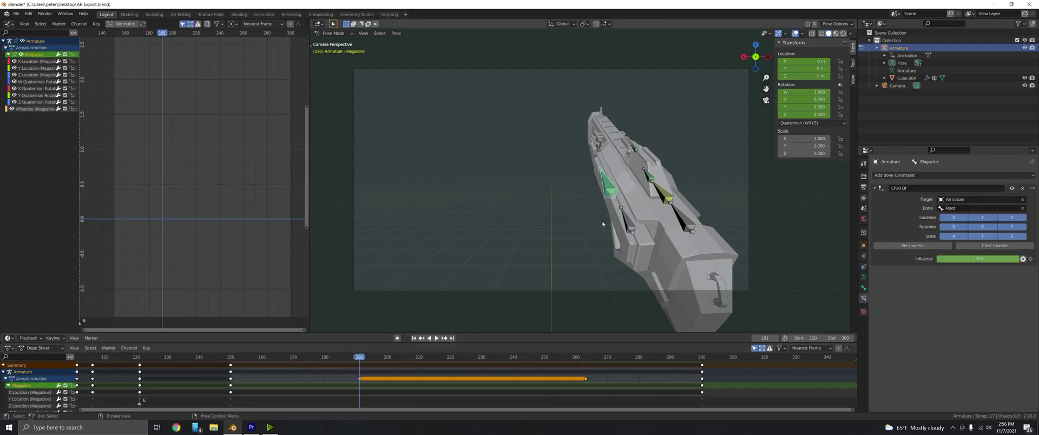
mouse_move(359, 358)
left_mouse_down()
mouse_move(230, 358)
mouse_move(360, 359)
left_mouse_up()
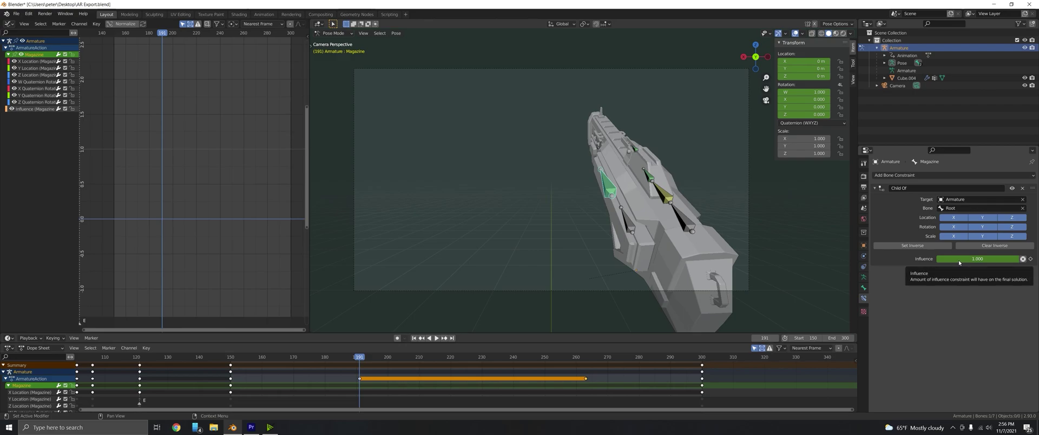
key("i")
left_click(564, 359)
left_click_drag(563, 362, 586, 360)
key("i")
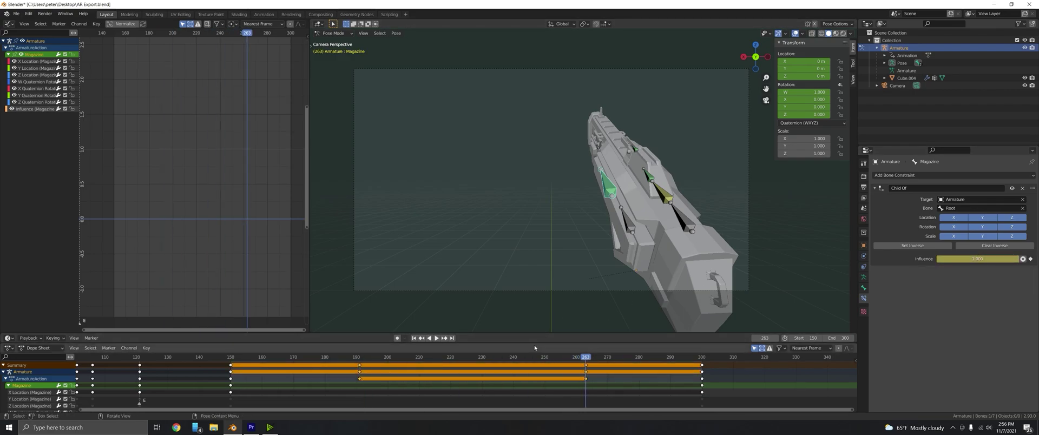
key("space")
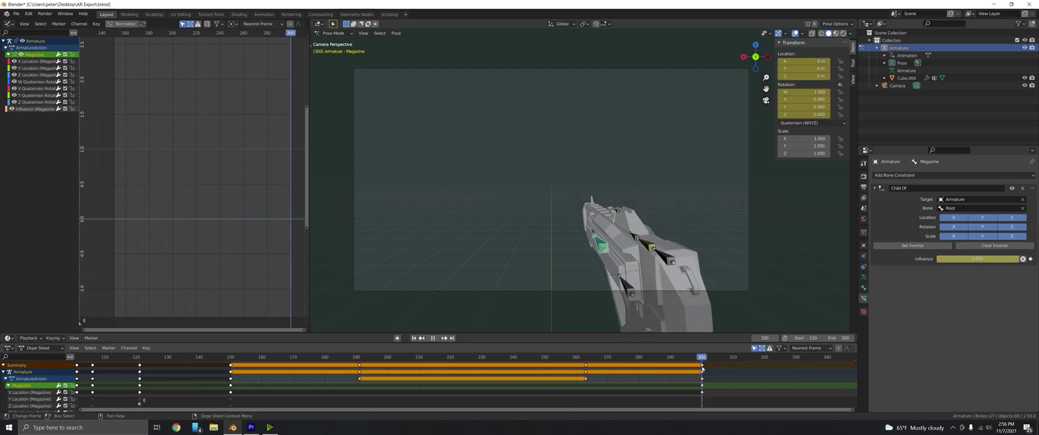
left_click_drag(702, 368, 360, 358)
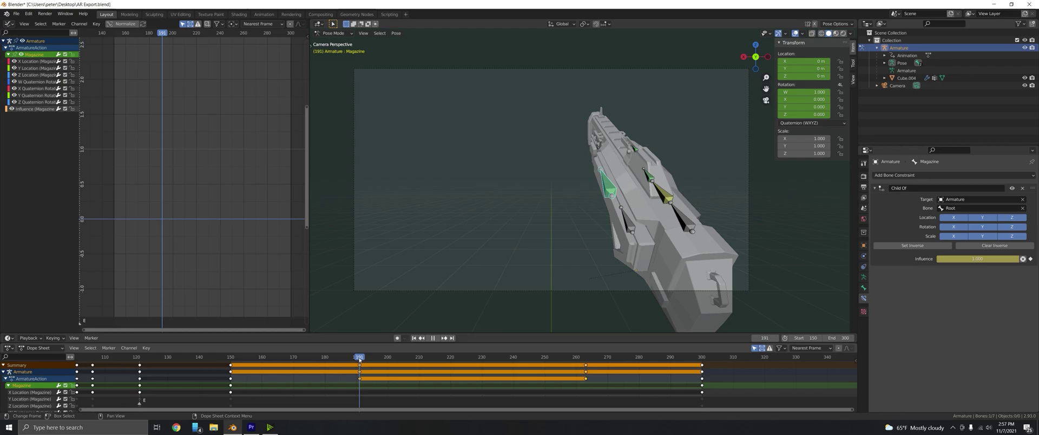
Step: Key the Magazine's location and rotation at frame 192 and lower its Child Of influence
left_click_drag(361, 359, 363, 360)
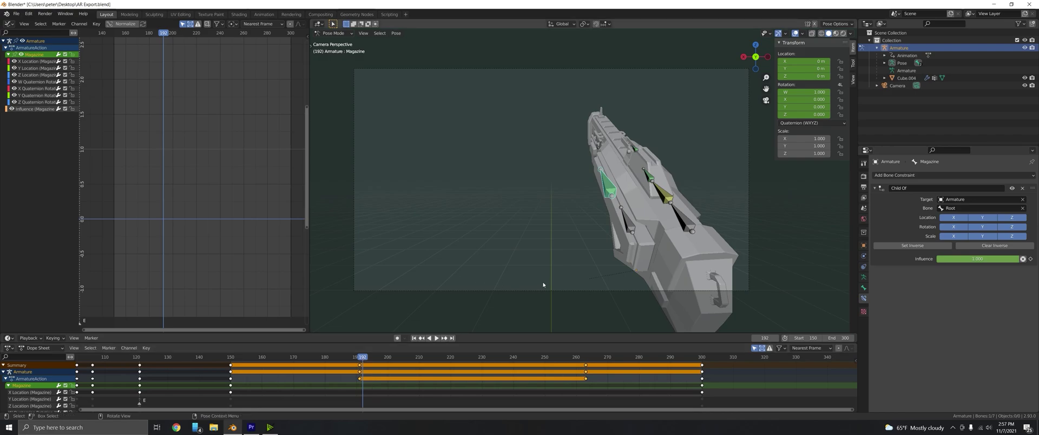
key("i")
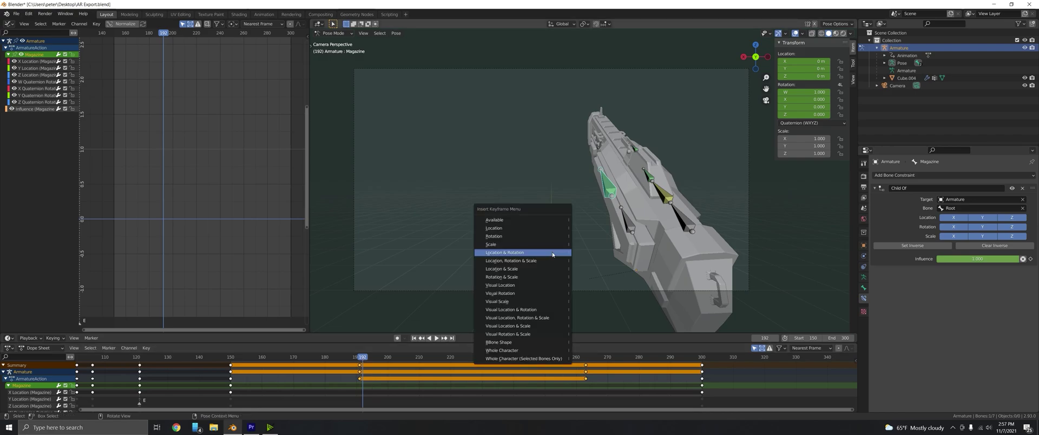
left_click(553, 253)
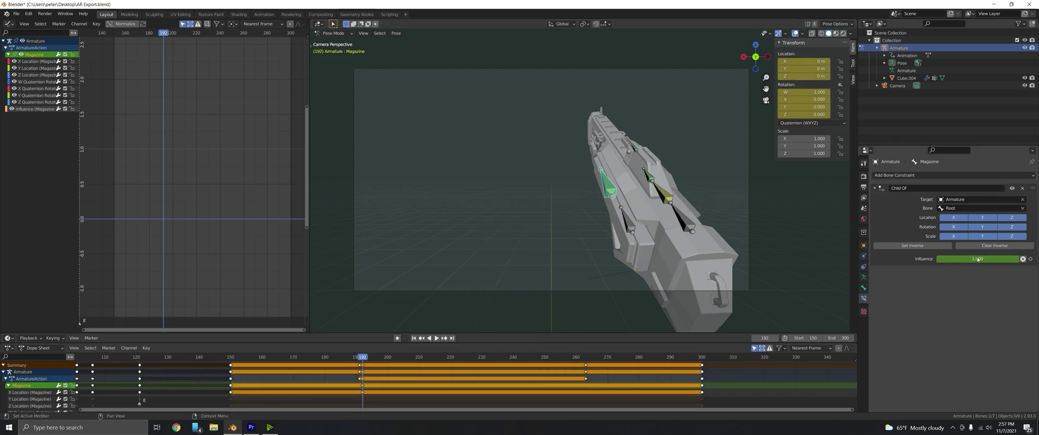
left_click_drag(978, 259, 888, 259)
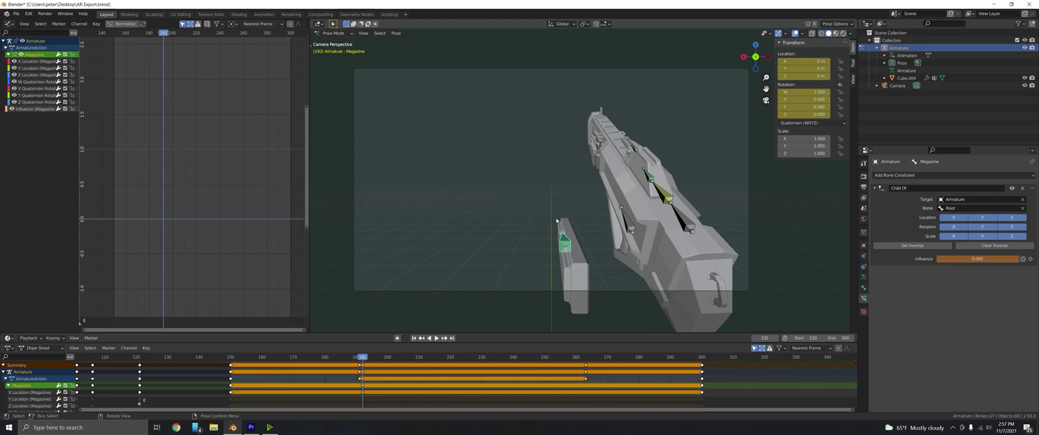
Step: Test a zero Child Of influence around frames 191–192, then bring up keyframe insertion at 192
key("space")
left_click(360, 358)
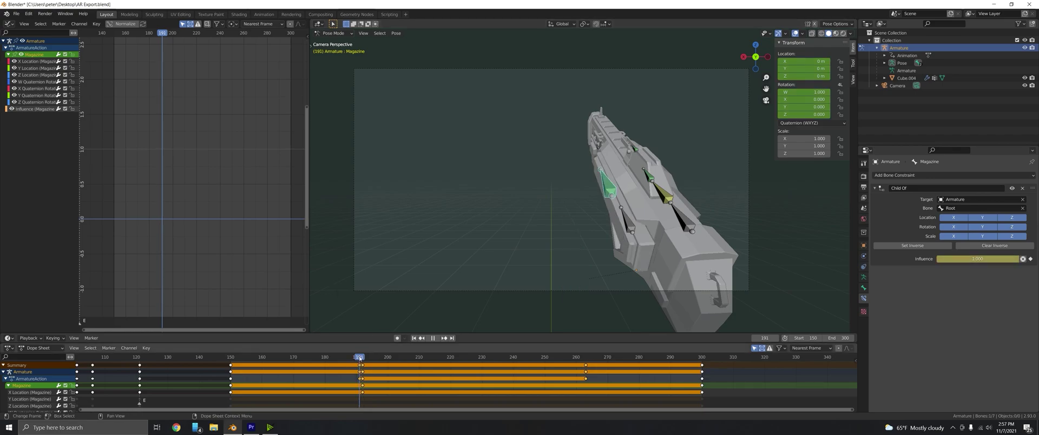
left_click_drag(360, 357, 362, 359)
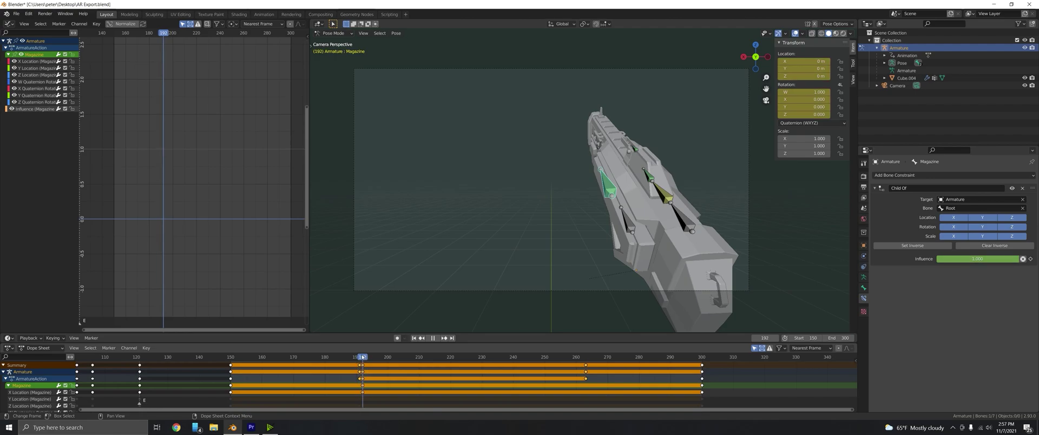
key("space")
left_click_drag(978, 259, 940, 259)
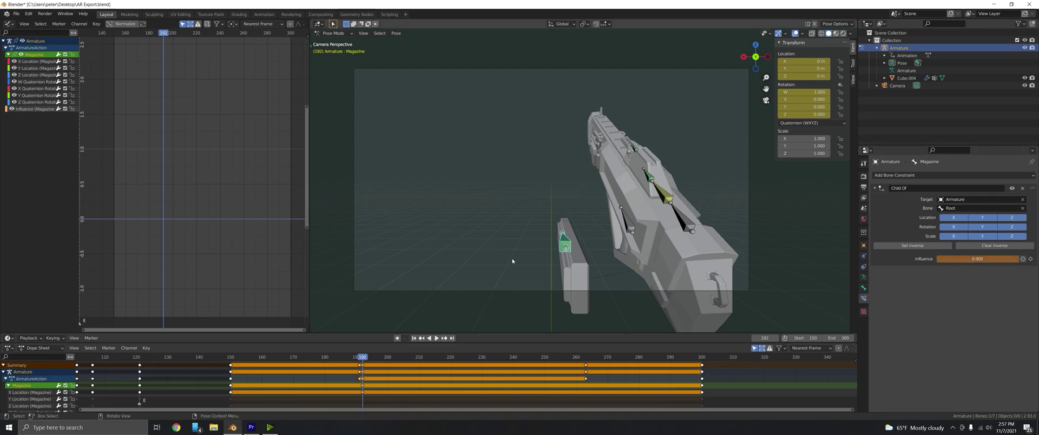
left_click(361, 357)
key("space")
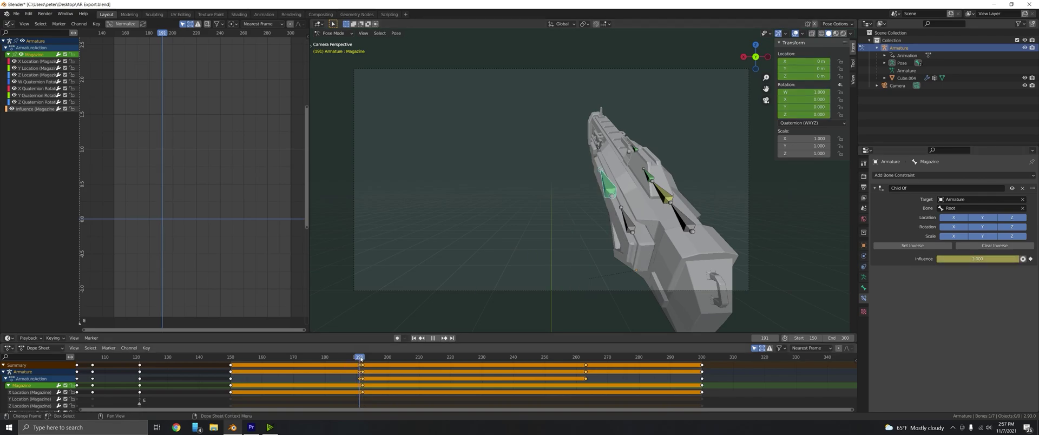
left_click_drag(361, 359, 362, 359)
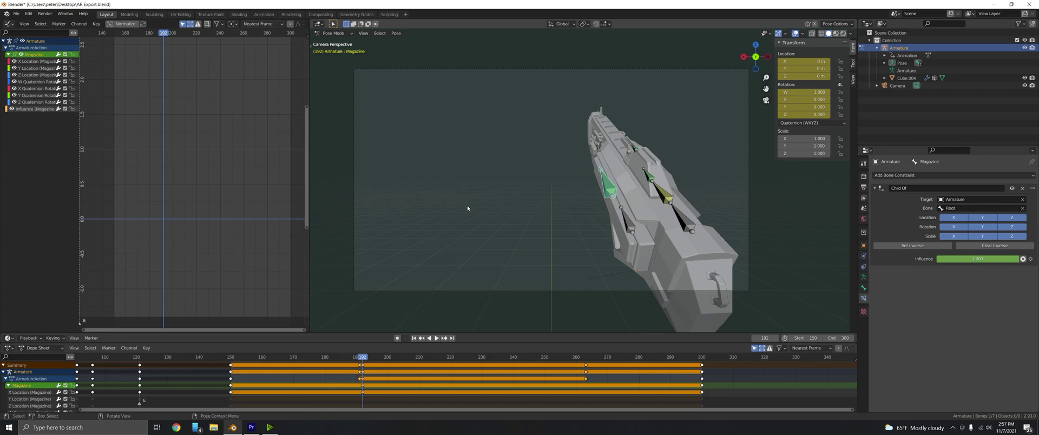
key("i")
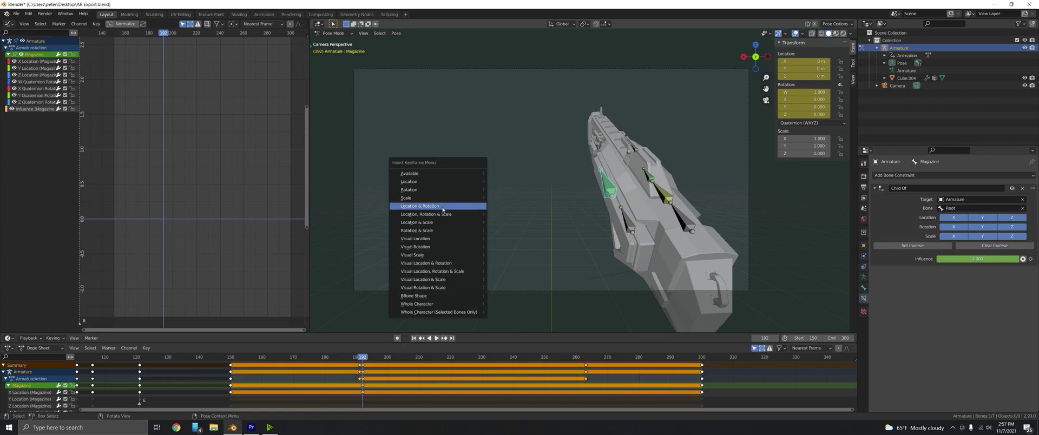
Step: Insert a Visual Location & Rotation key for the magazine at frame 192, then check frame 191
left_click(411, 263)
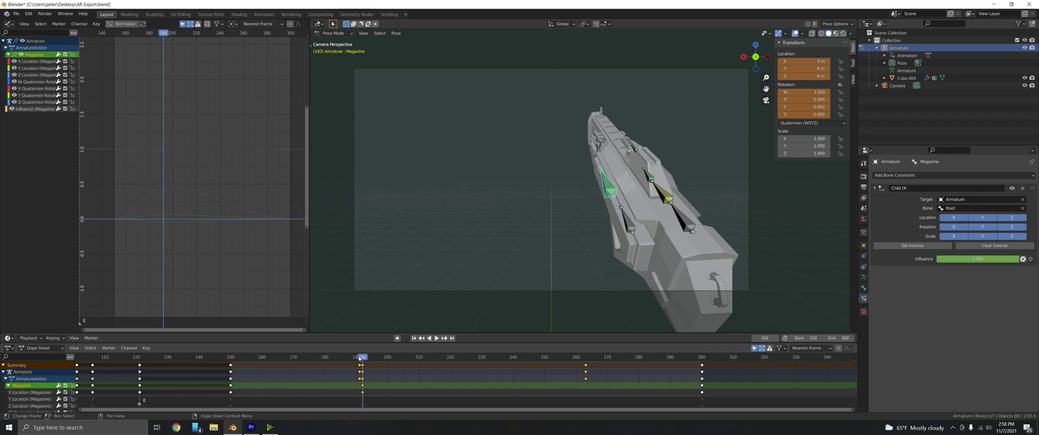
mouse_move(360, 359)
left_mouse_down()
mouse_move(266, 359)
mouse_move(360, 359)
left_mouse_up()
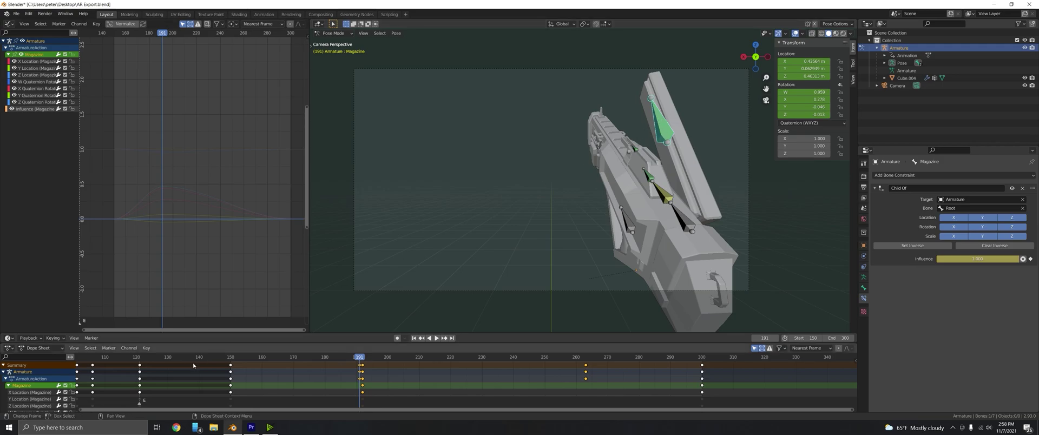
Step: Duplicate the Magazine's frame-150 keys to frame 191
left_click(230, 366)
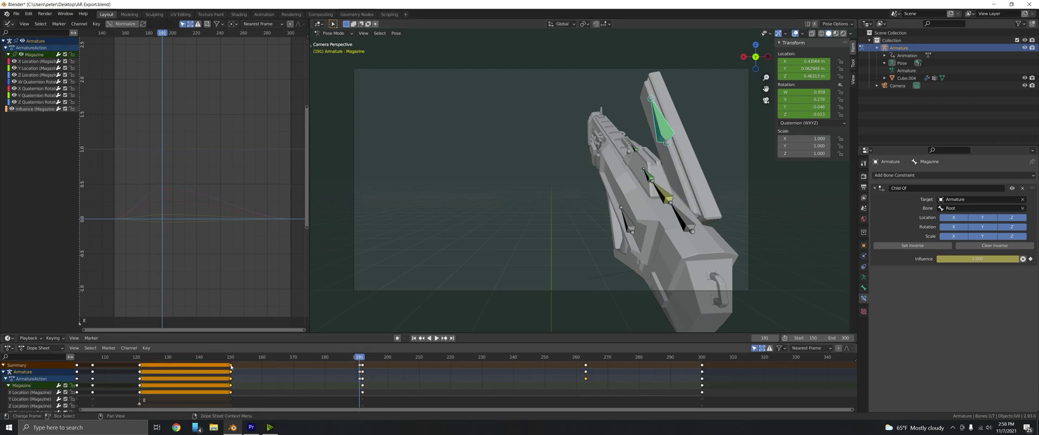
key("shift+d")
left_click(361, 378)
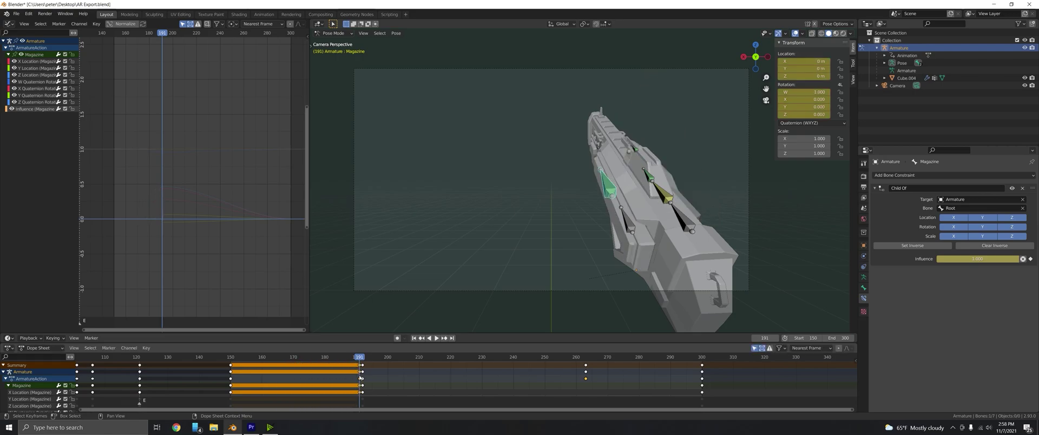
Step: Play from frame 171 through the detach at frame 192 to check it
left_click_drag(359, 358, 268, 357)
key("space")
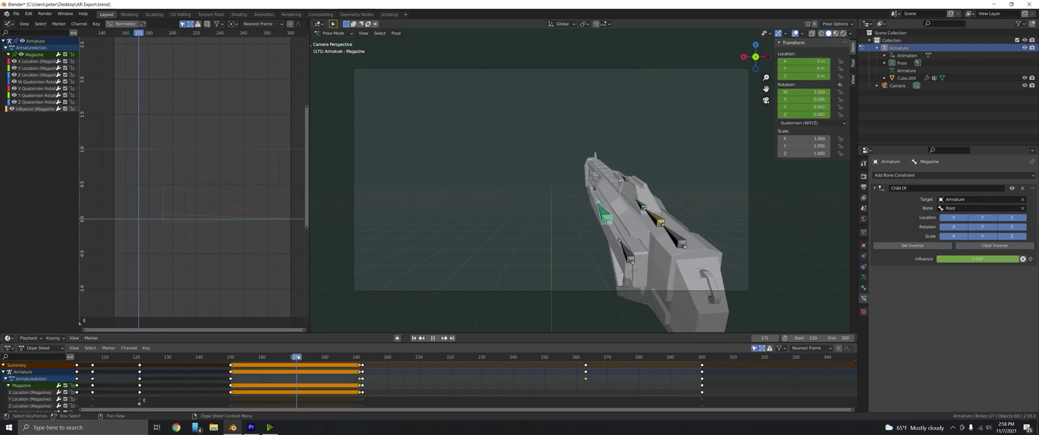
left_click_drag(362, 357, 363, 349)
key("space")
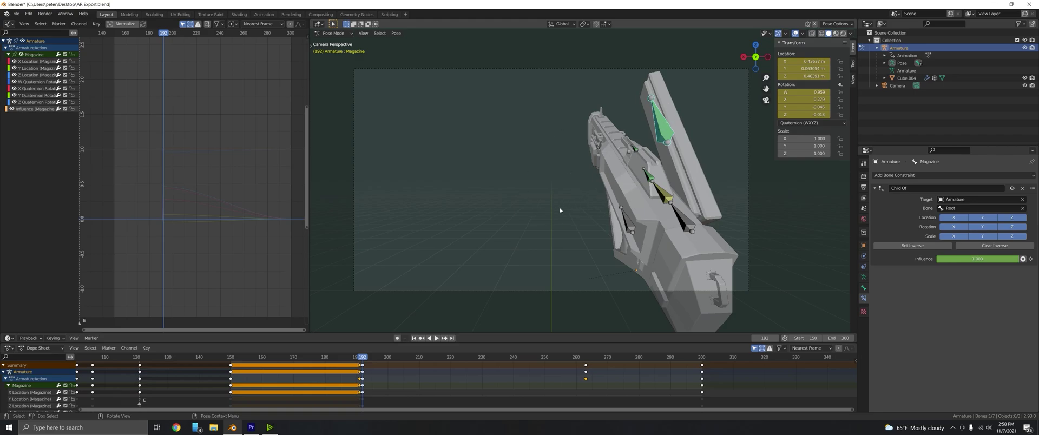
Step: Deselect the Magazine and select the Root bone to inspect its keyframes
key("alt+a")
left_click(621, 216)
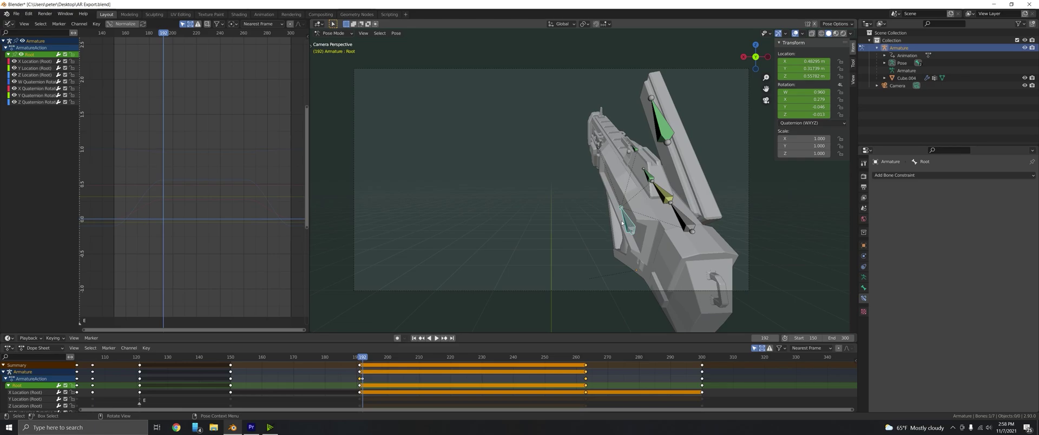
key("alt+a")
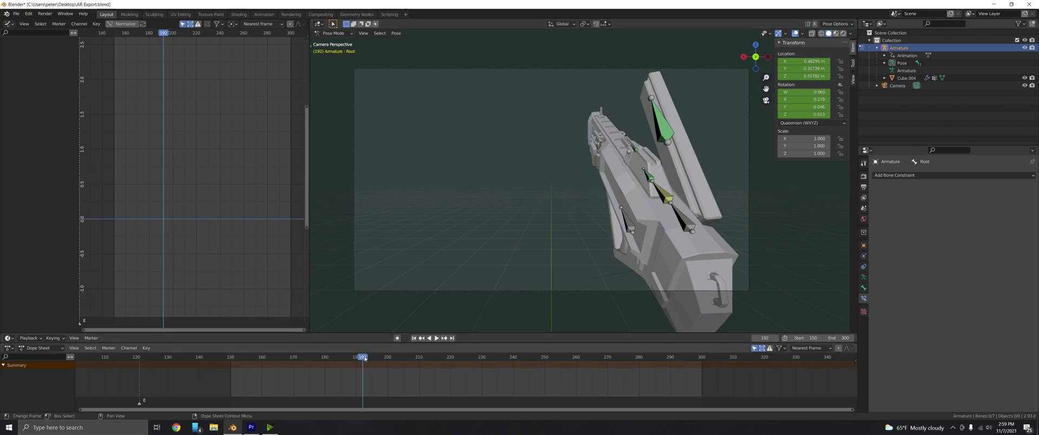
Step: Make the Magazine active and key its Child Of influence at 0.000 on frame 192
left_click(623, 225)
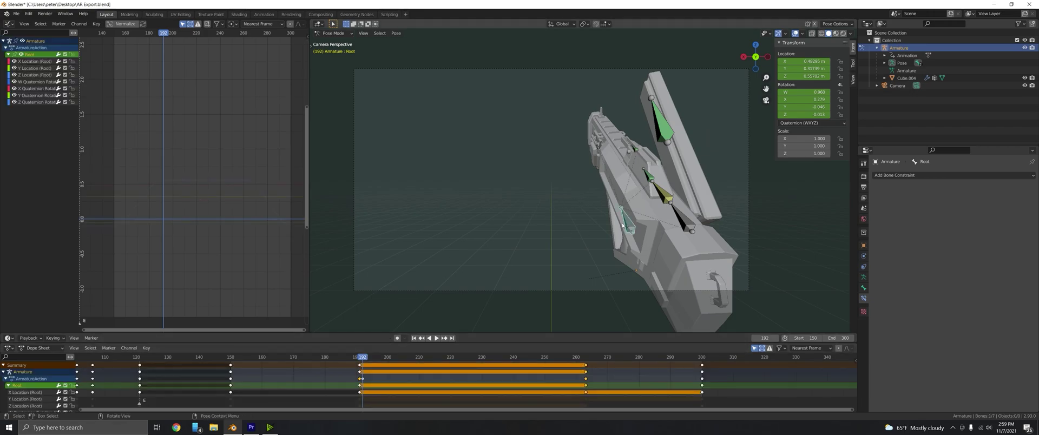
left_click(660, 128)
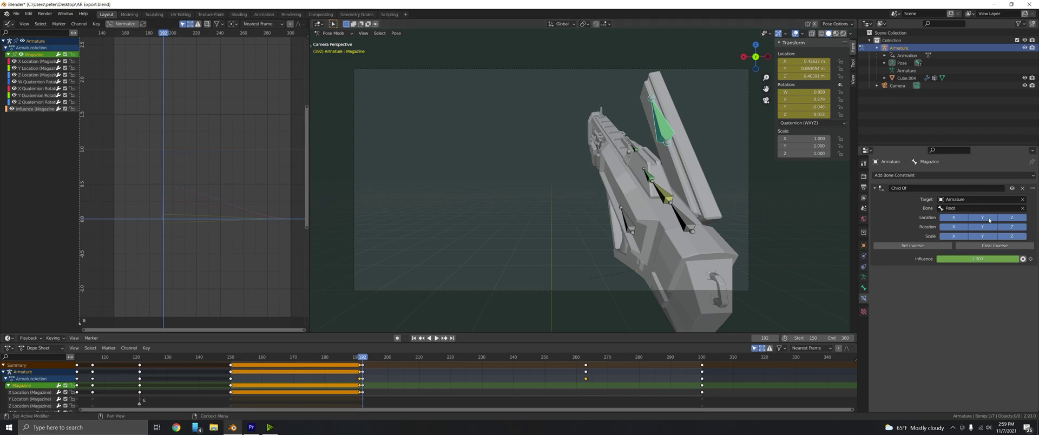
left_click_drag(974, 259, 915, 258)
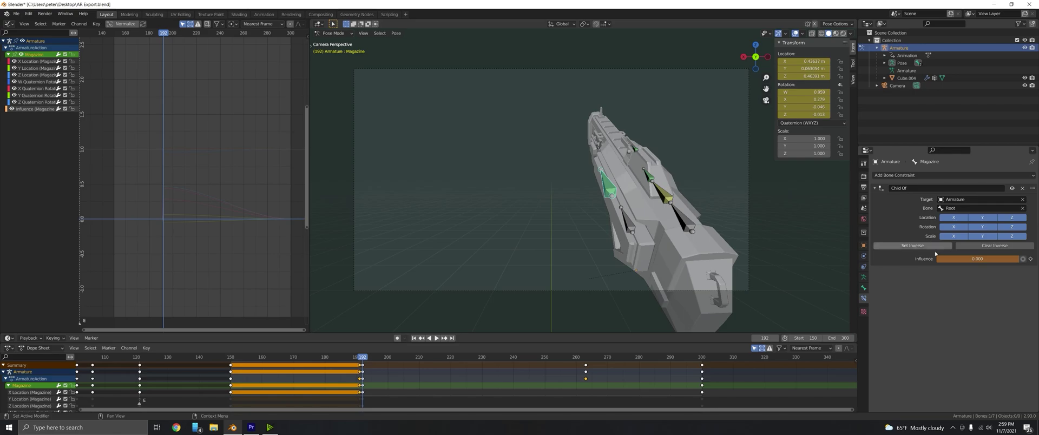
key("i")
mouse_move(361, 358)
left_mouse_down()
mouse_move(240, 358)
mouse_move(369, 359)
mouse_move(359, 359)
left_mouse_up()
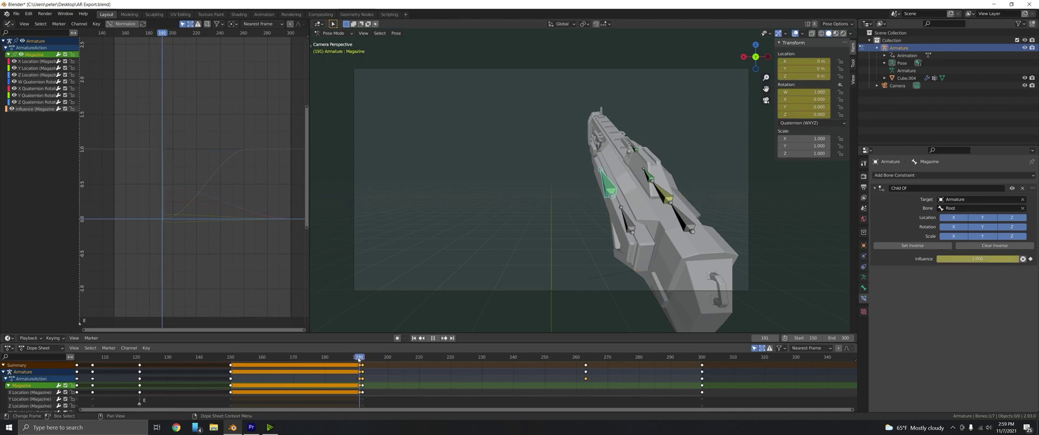
left_click_drag(360, 358, 364, 359)
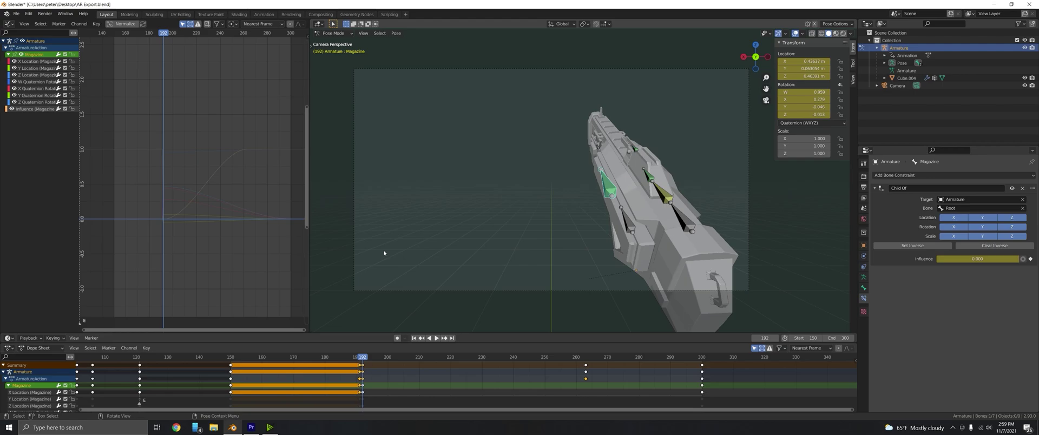
Step: Key the Magazine's visual location and rotation at frame 192, then reselect it and play back
key("i")
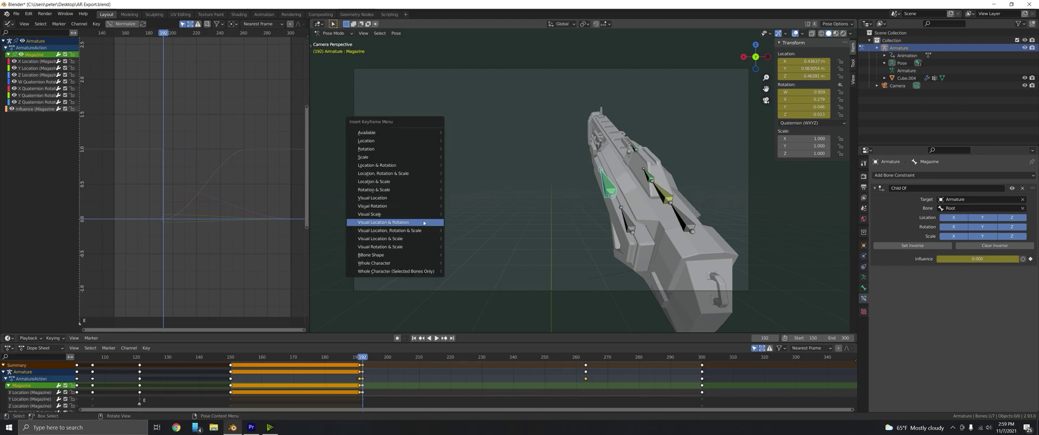
left_click(405, 222)
left_click(510, 217)
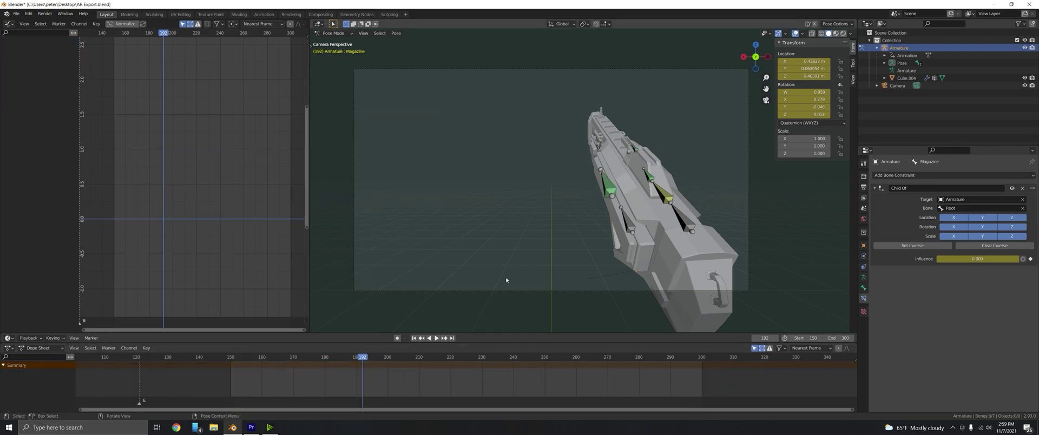
left_click(609, 181)
key("space")
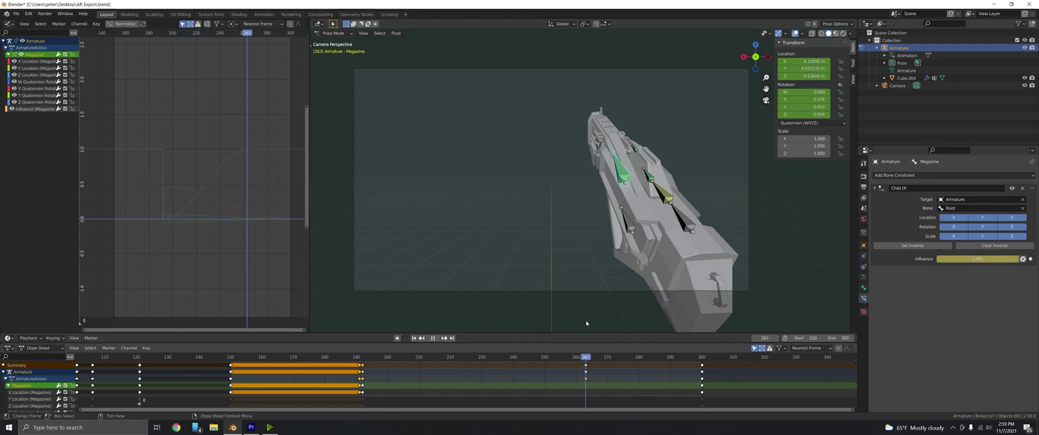
mouse_move(587, 324)
left_mouse_down()
mouse_move(488, 322)
mouse_move(586, 314)
left_mouse_up()
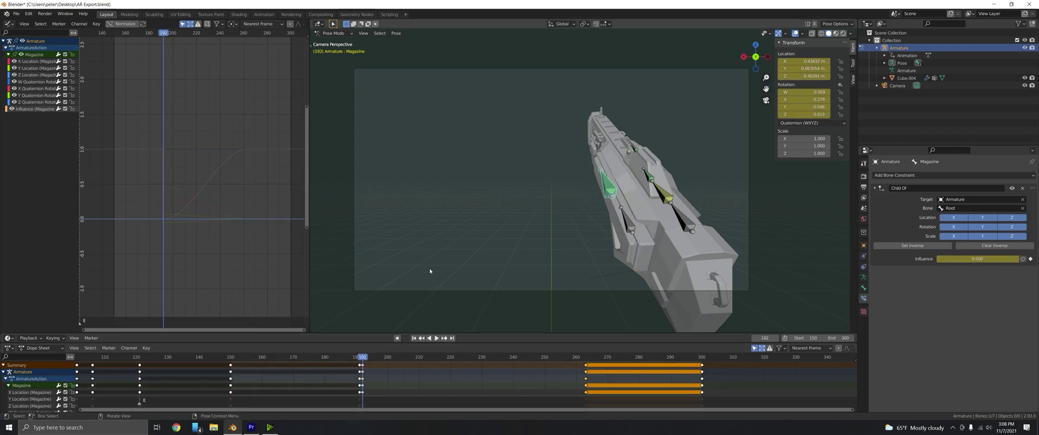
left_click(361, 365)
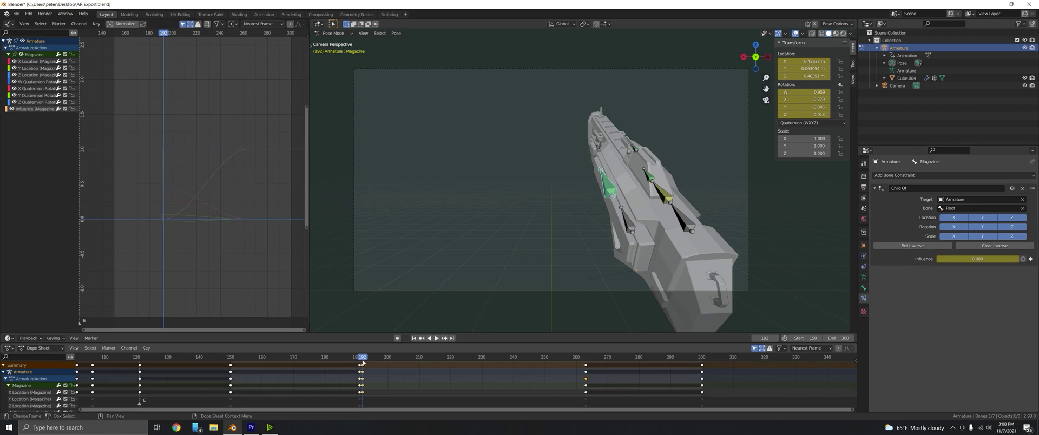
key("Left")
key("Right")
key("Left")
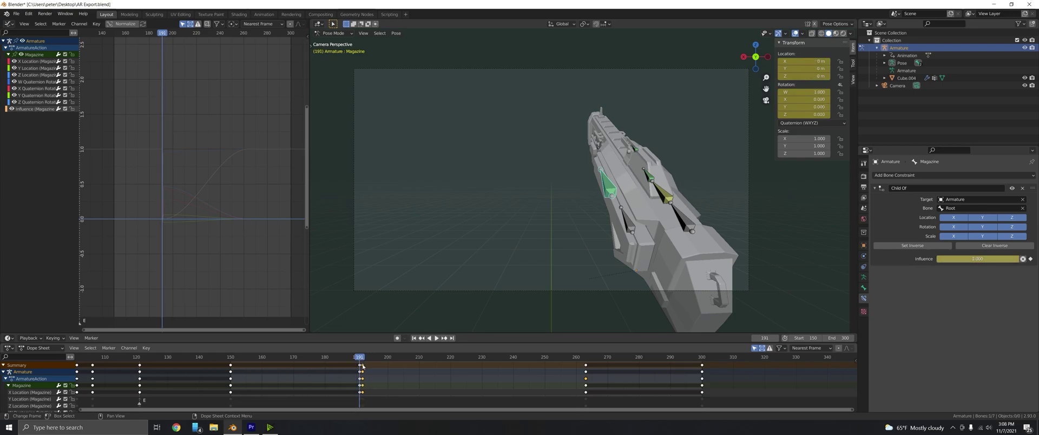
key("Right")
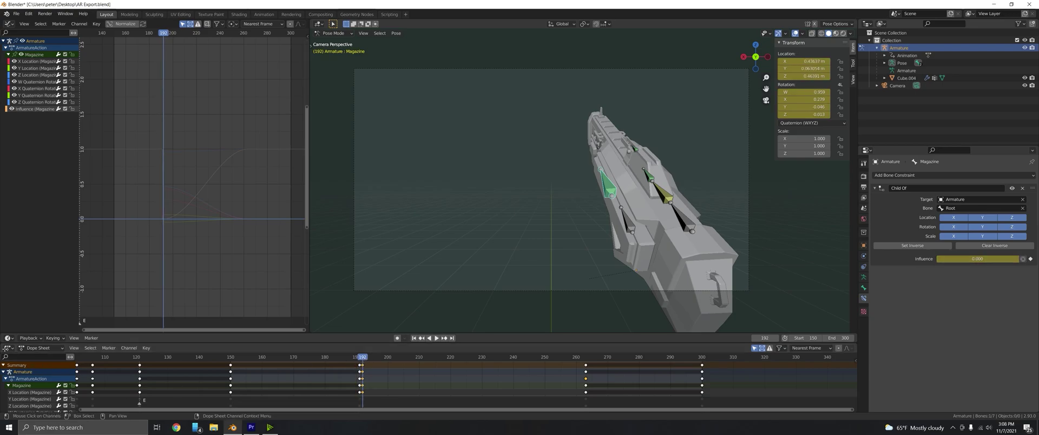
key("space")
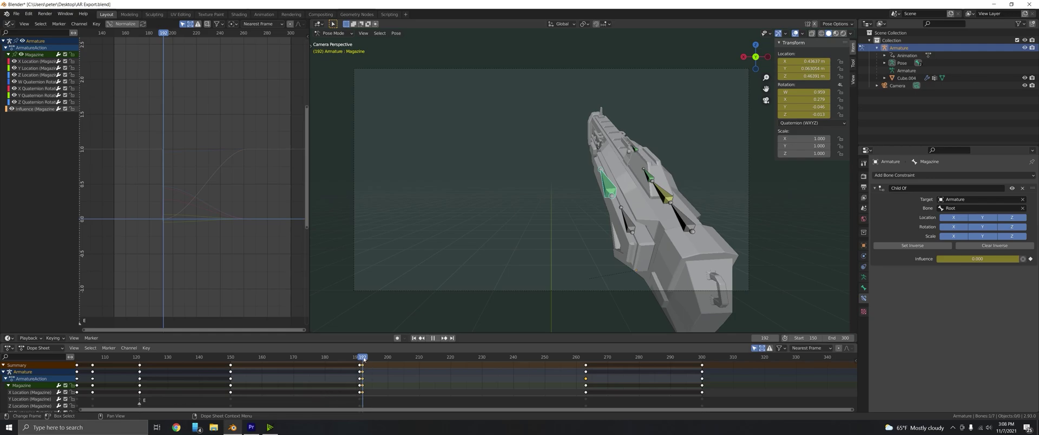
key("space")
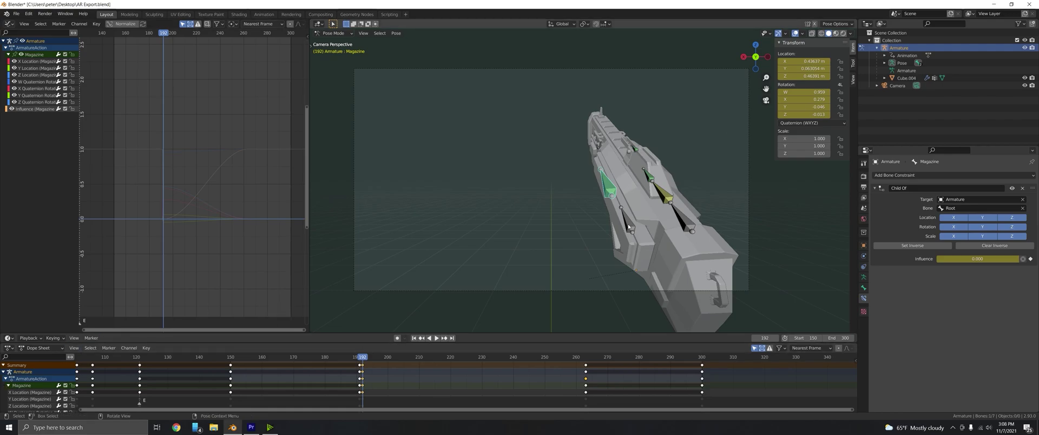
key("ctrl+z")
key("ctrl+shift+z")
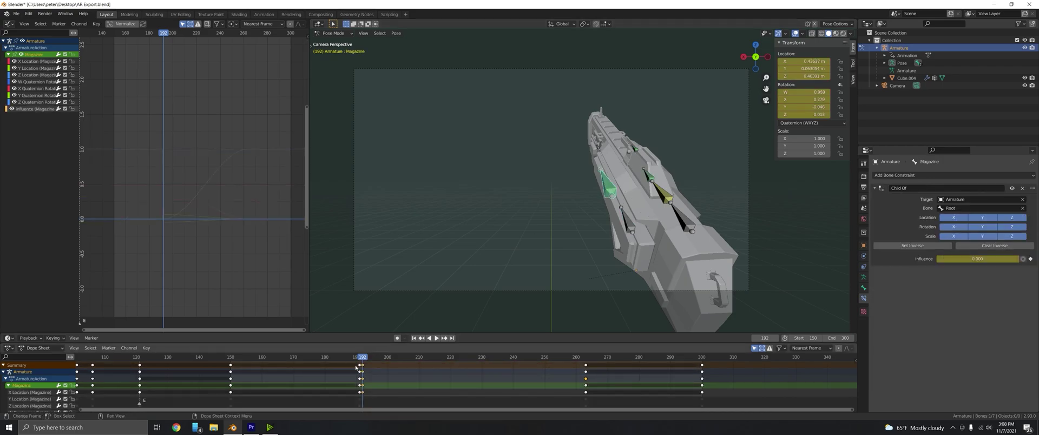
left_click(364, 368)
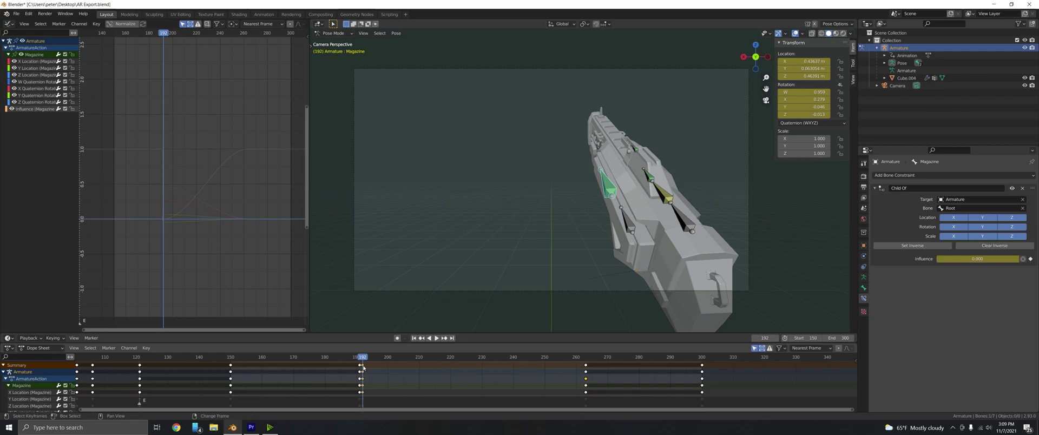
left_click_drag(365, 368, 584, 377)
key("space")
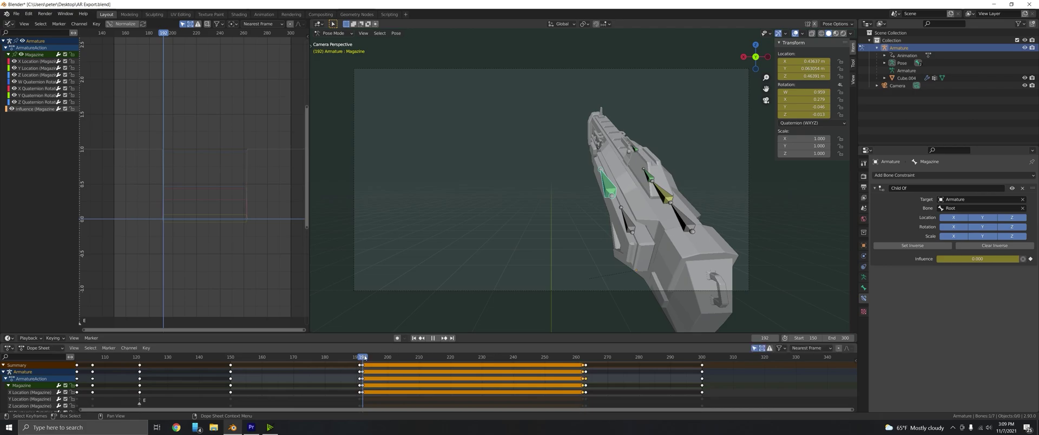
left_click_drag(486, 358, 359, 367)
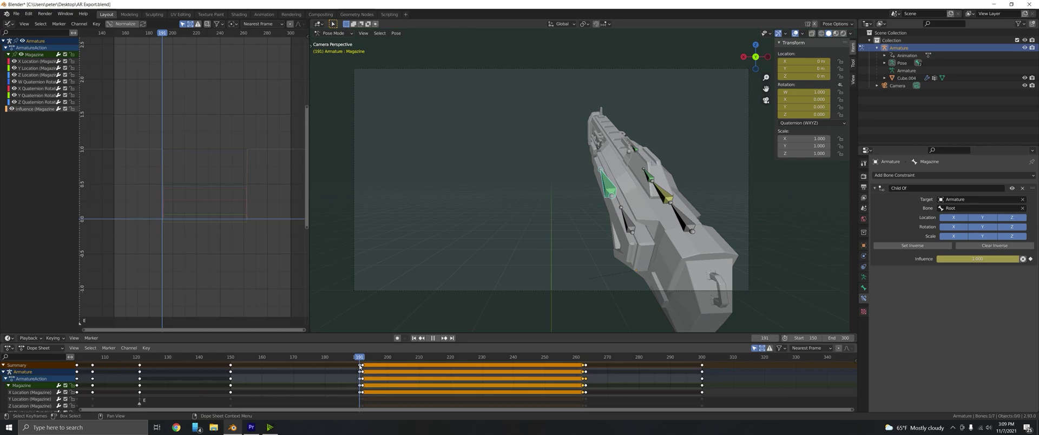
left_click_drag(361, 366, 363, 367)
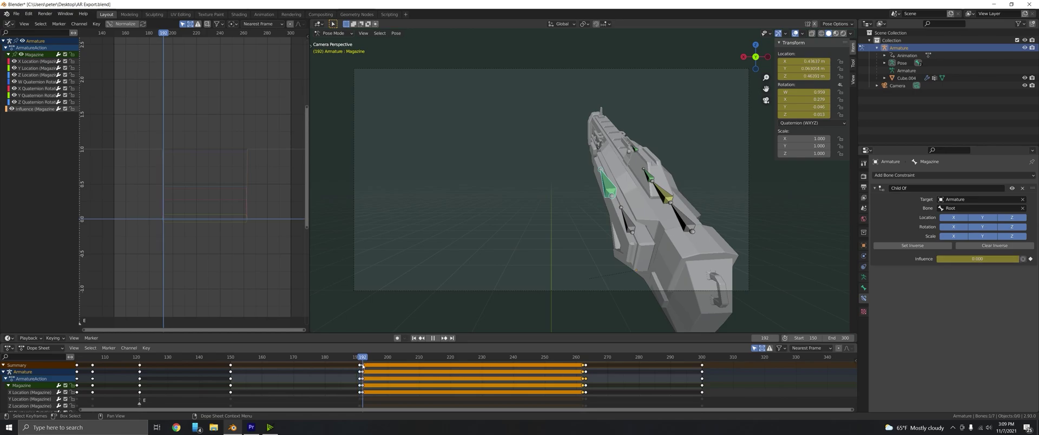
left_click_drag(363, 366, 363, 366)
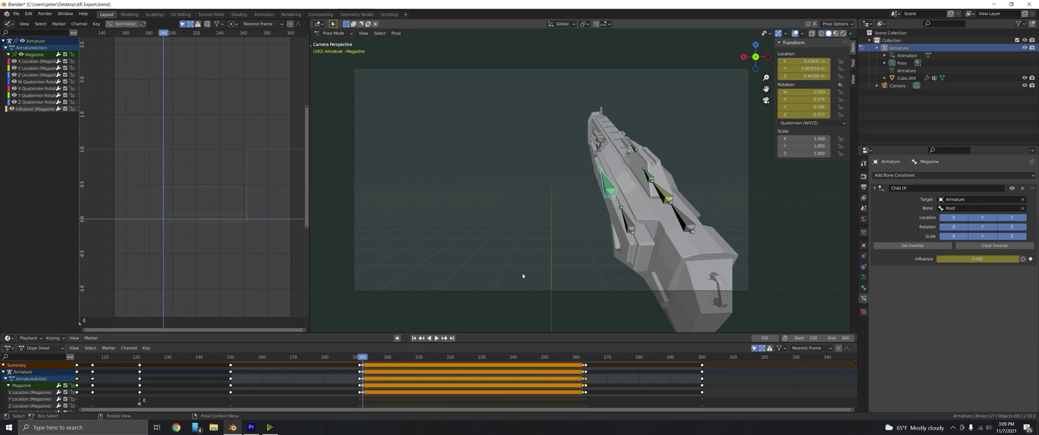
right_click(509, 248)
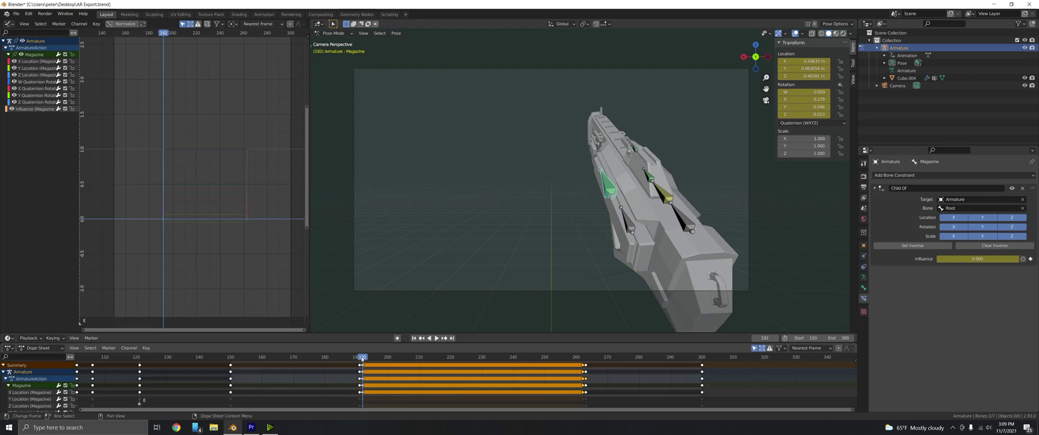
left_click_drag(363, 367, 476, 360)
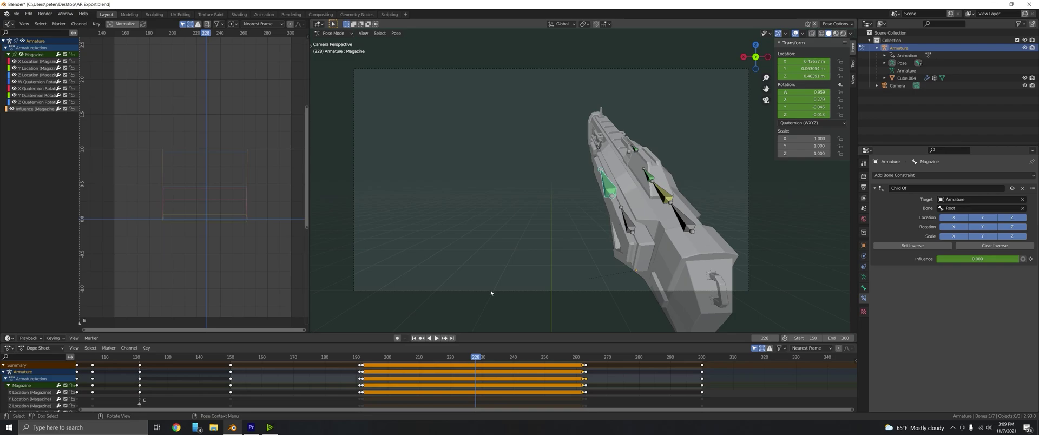
Step: Stop playback at frame 228 and move the magazine down below the gun, excluding the Y axis
key("ctrl+shift+space")
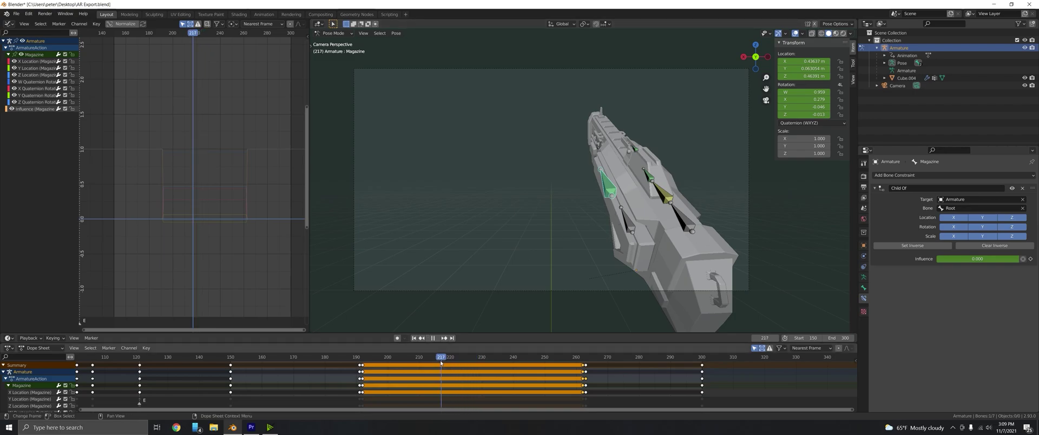
key("space")
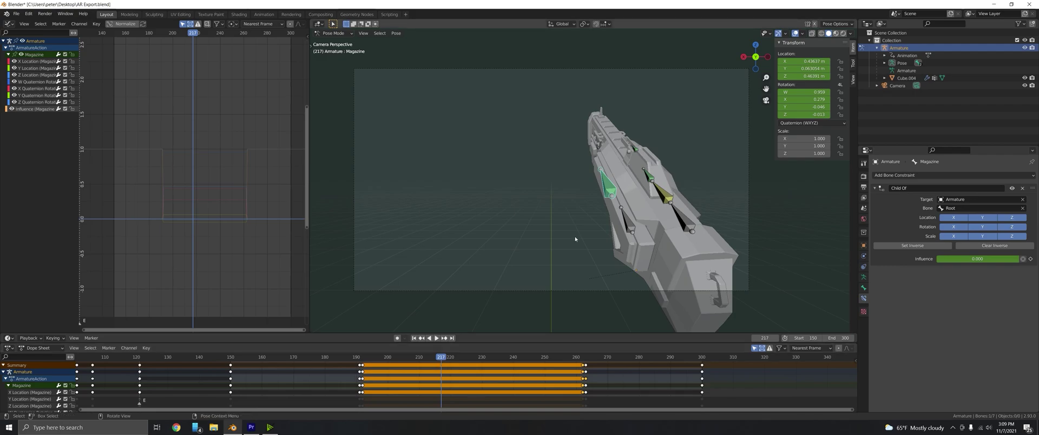
key("space")
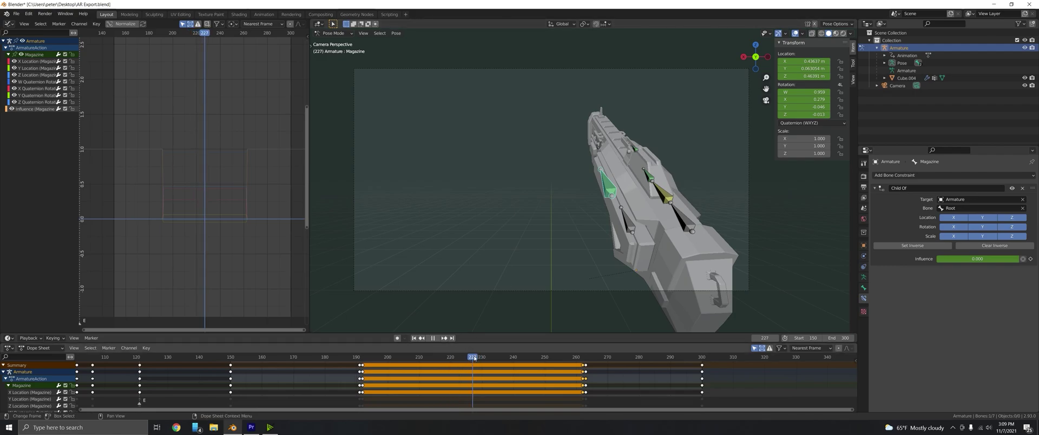
key("space")
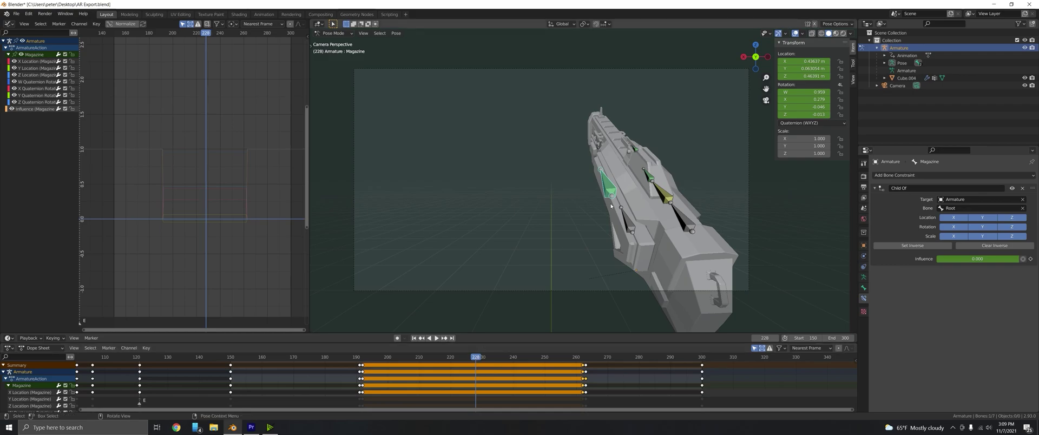
key("g")
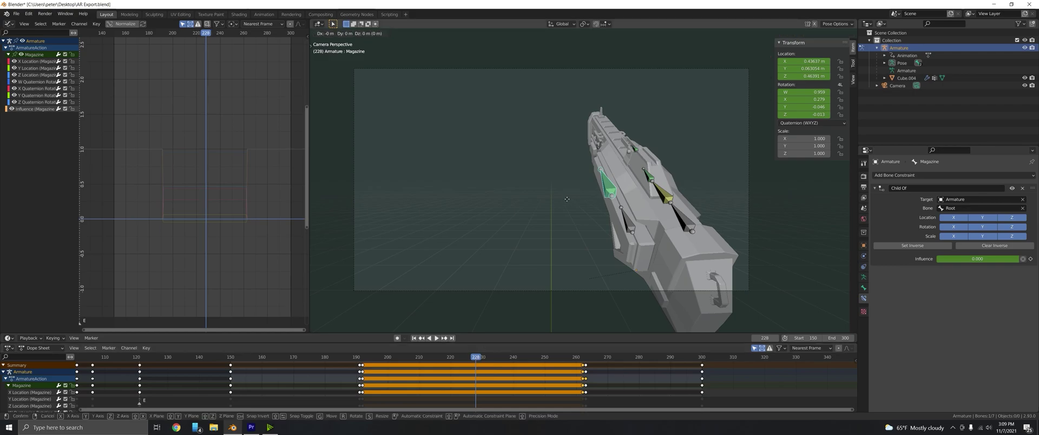
key("shift+y")
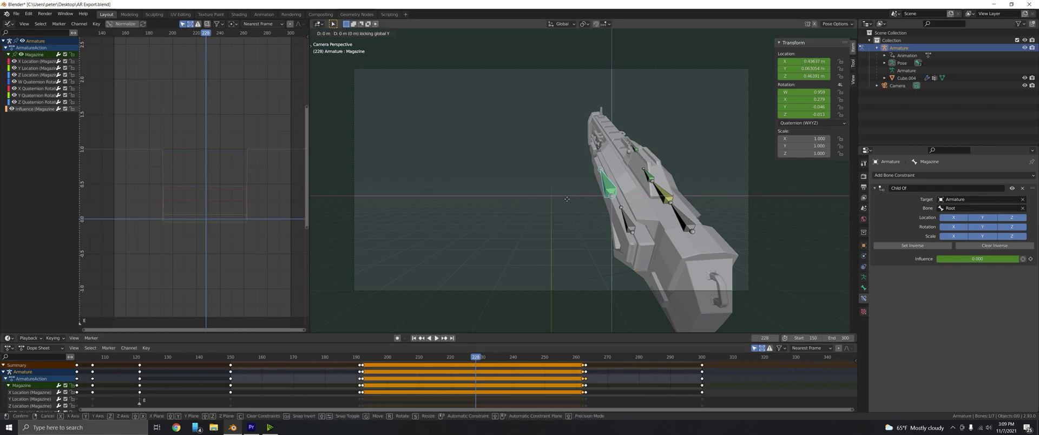
left_click(372, 50)
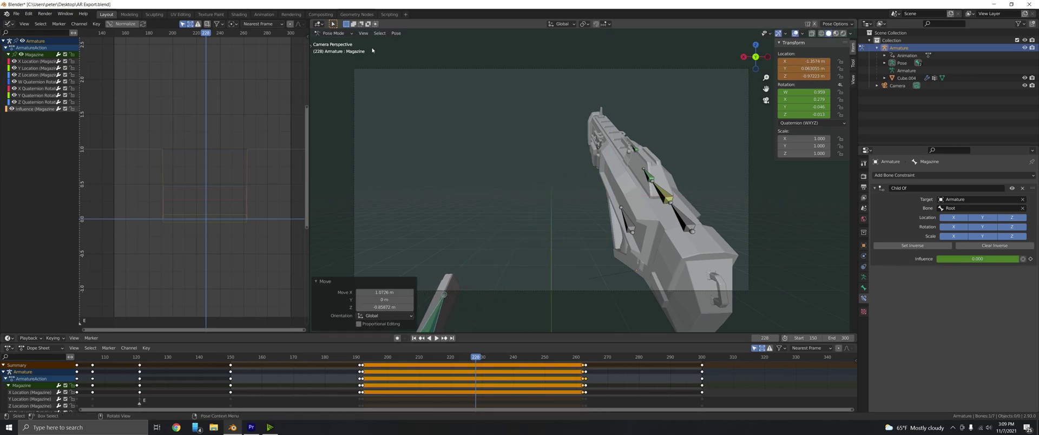
Step: Rotate the magazine 54.9° about global Y and key its visual location and rotation
key("r")
key("y")
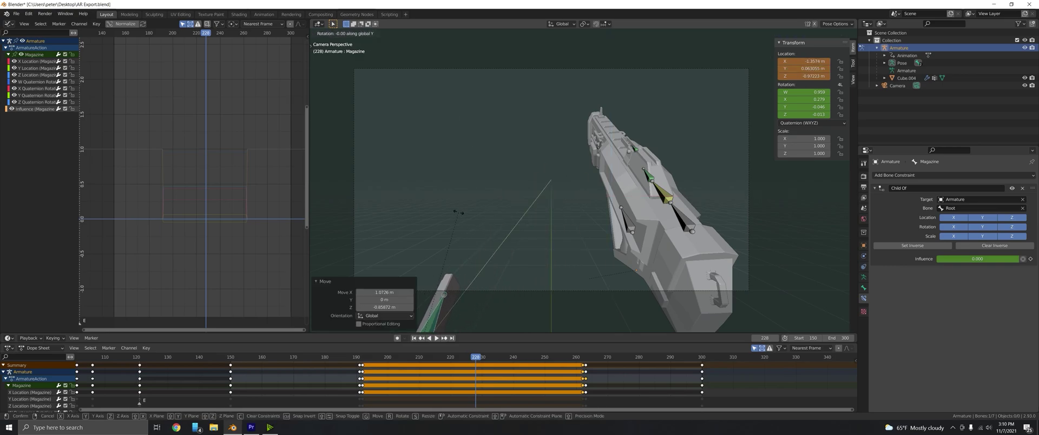
left_click(933, 186)
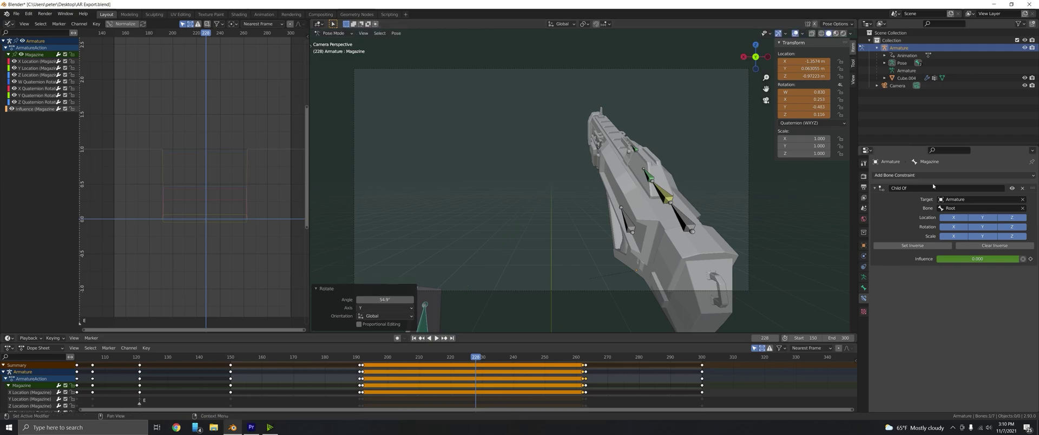
key("i")
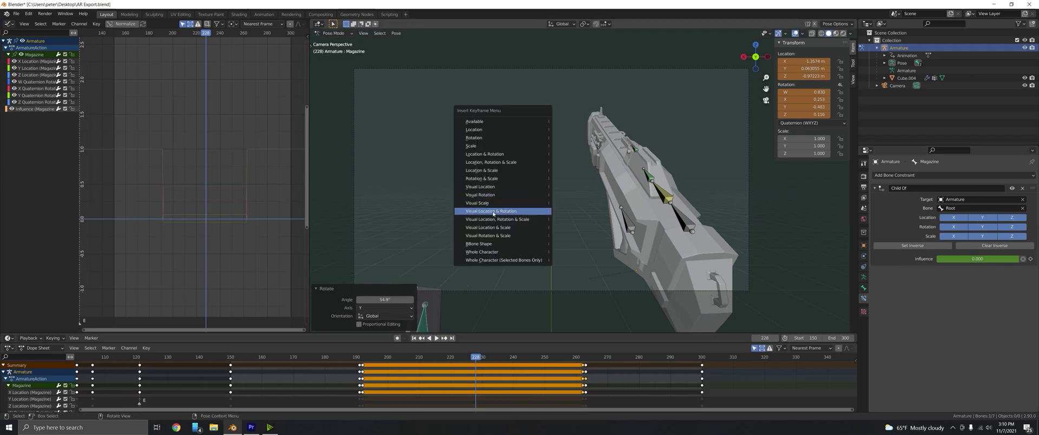
left_click(485, 154)
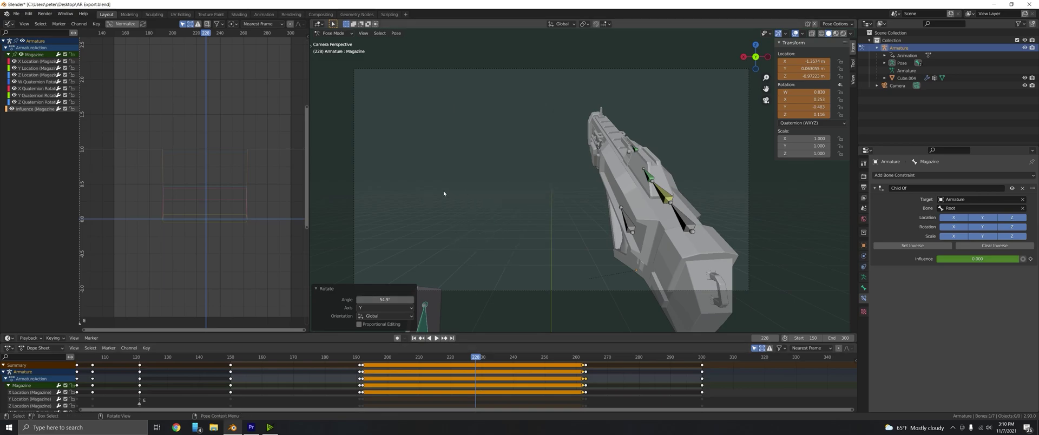
key("i")
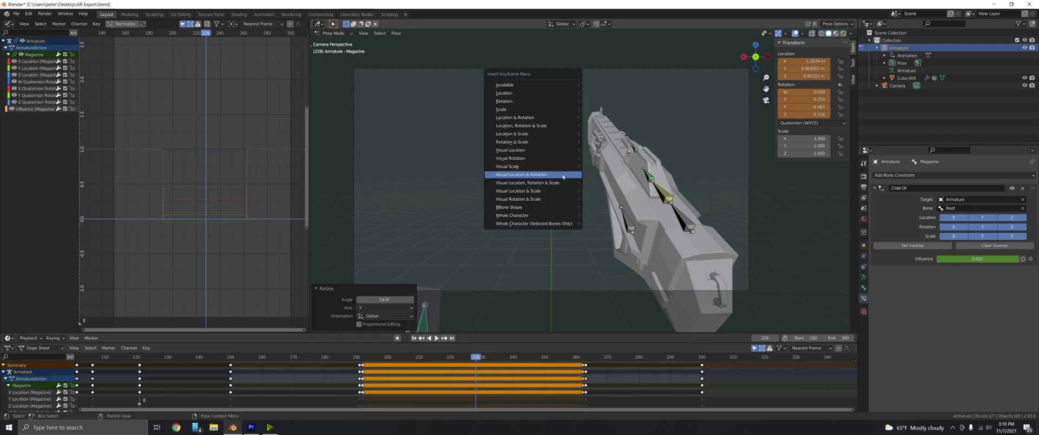
left_click(537, 120)
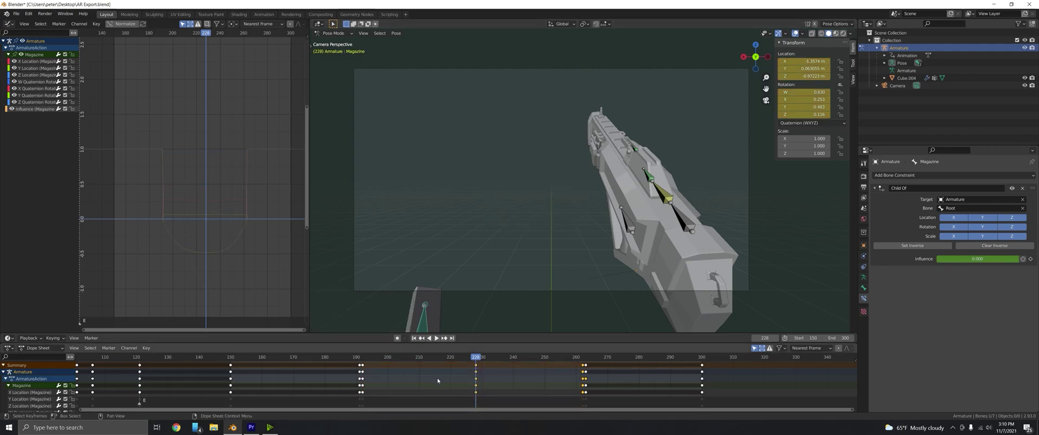
left_click_drag(472, 362, 228, 353)
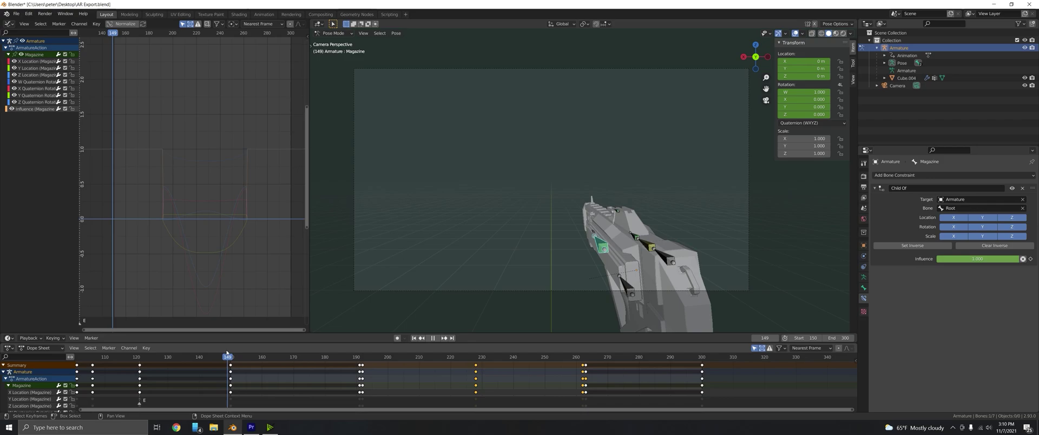
key("space")
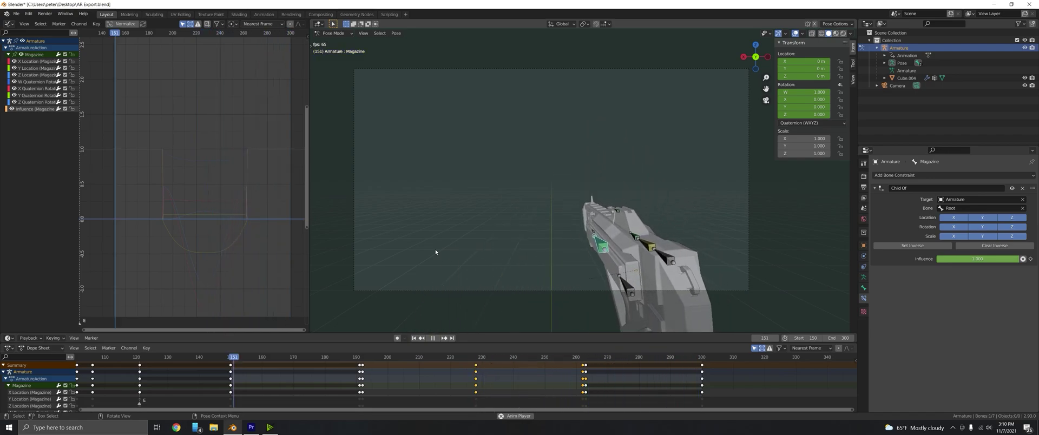
key("space")
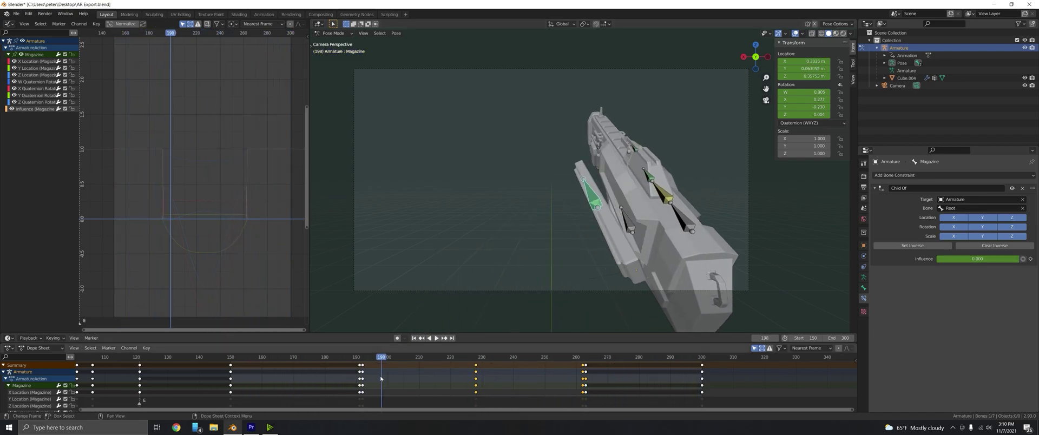
left_click_drag(381, 363, 359, 360)
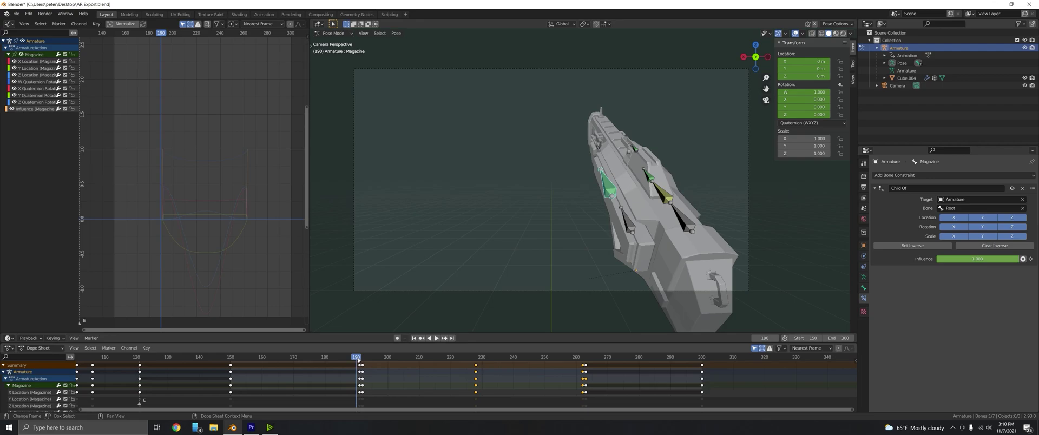
mouse_move(359, 360)
left_mouse_down()
mouse_move(580, 359)
mouse_move(582, 340)
mouse_move(584, 357)
mouse_move(693, 359)
mouse_move(411, 362)
mouse_move(504, 360)
mouse_move(477, 379)
mouse_move(451, 379)
mouse_move(482, 379)
mouse_move(453, 375)
left_mouse_up()
Step: Make the gun's Root bone active and test-rotate the rig, cancelling to keep the pose
left_click(663, 261)
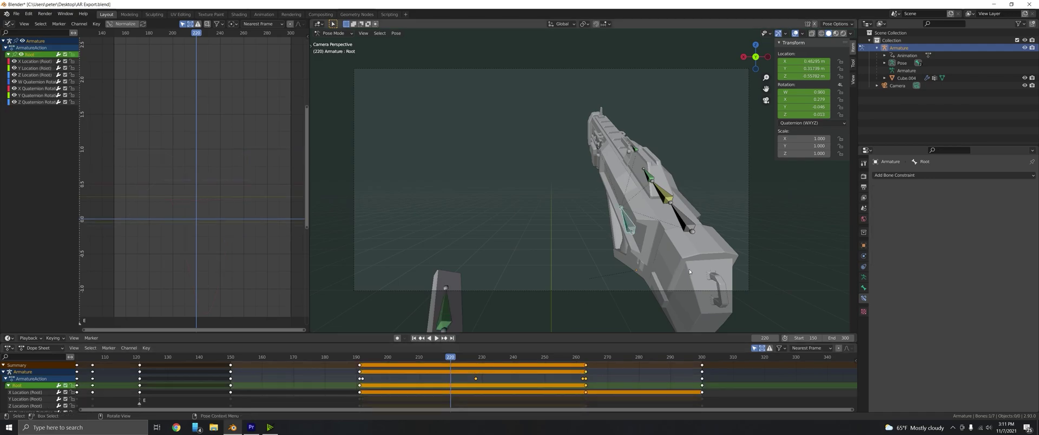
key("r")
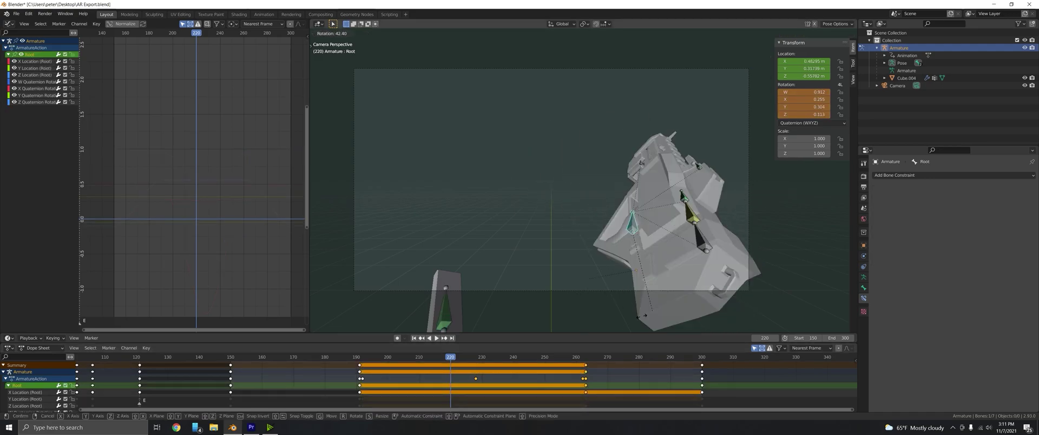
key("Escape")
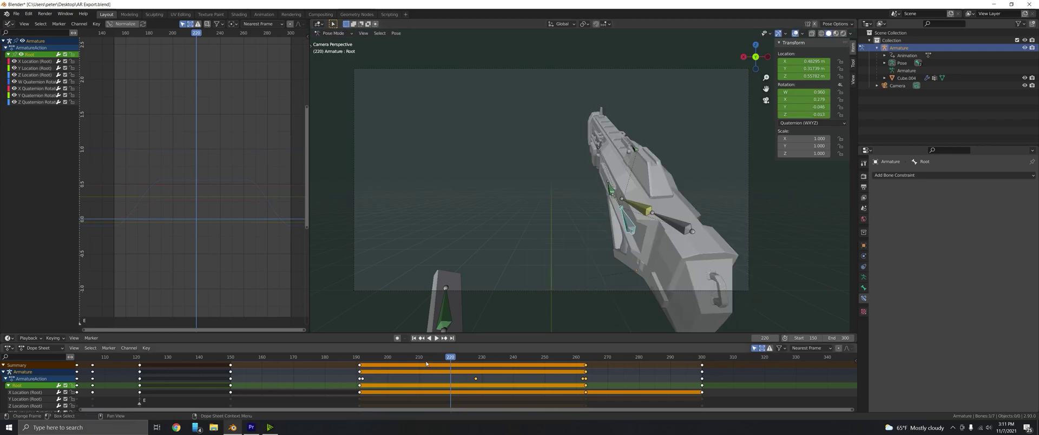
Step: Play the animation in reverse and stop at frame 175
left_click(424, 361)
key("space")
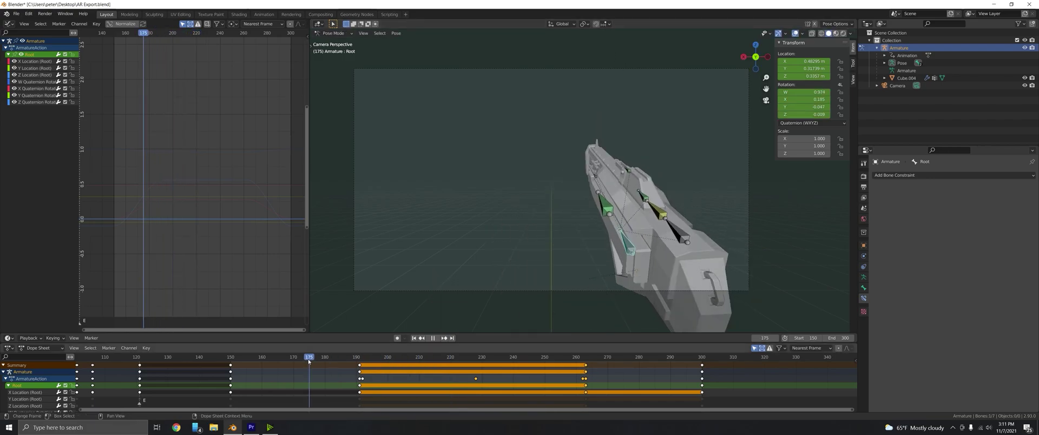
key("space")
Step: Rotate the whole gun rig 86.4° at frame 175, then scrub back to frame 173
key("r")
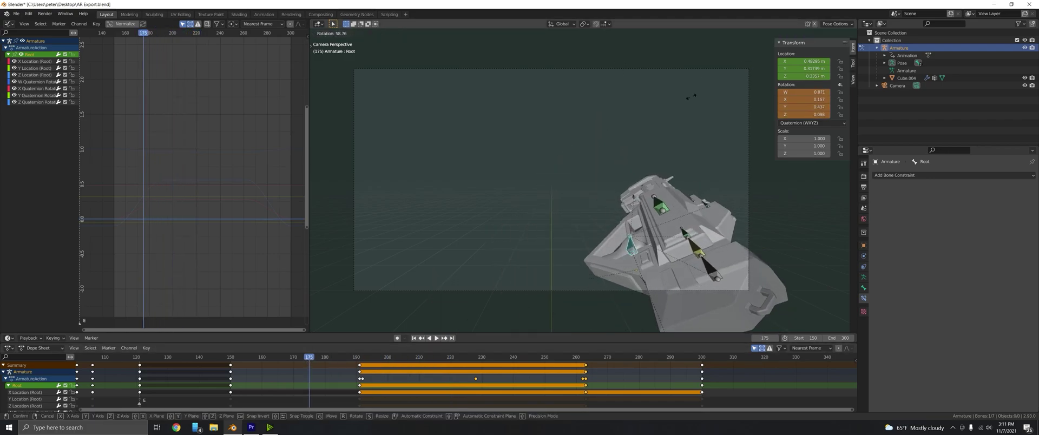
left_click(604, 189)
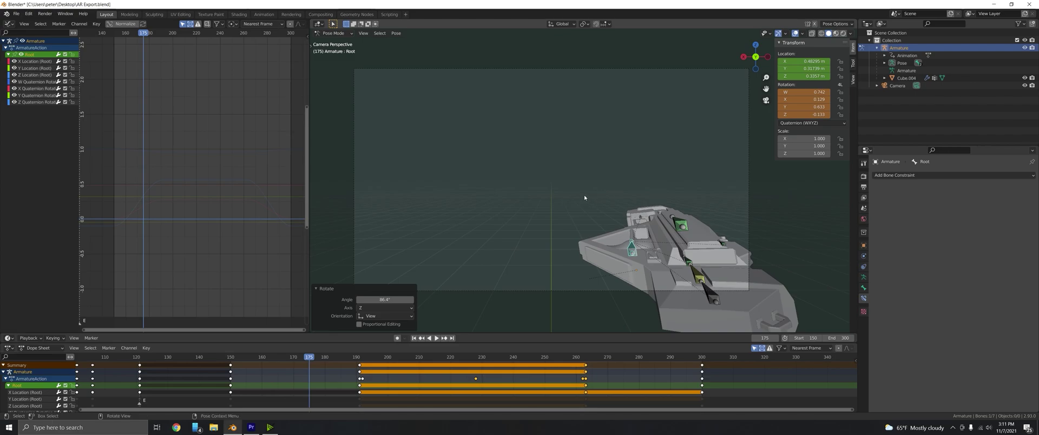
left_click_drag(333, 360, 303, 360)
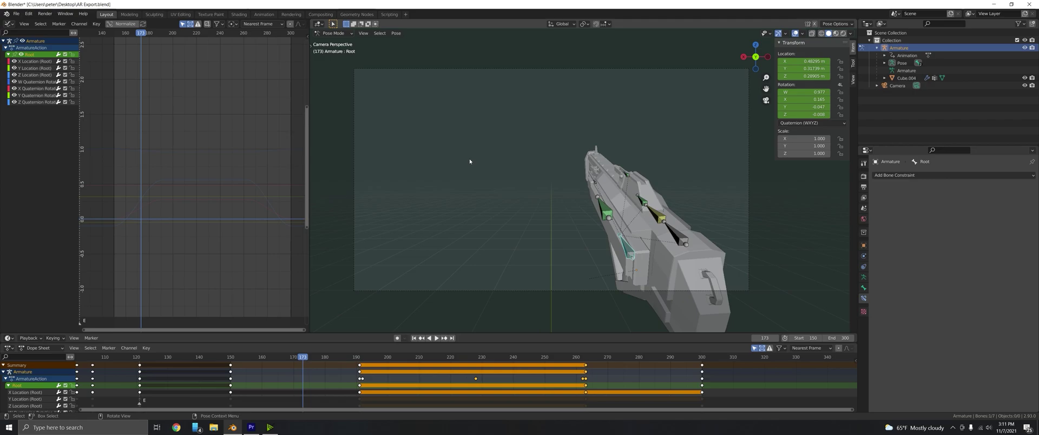